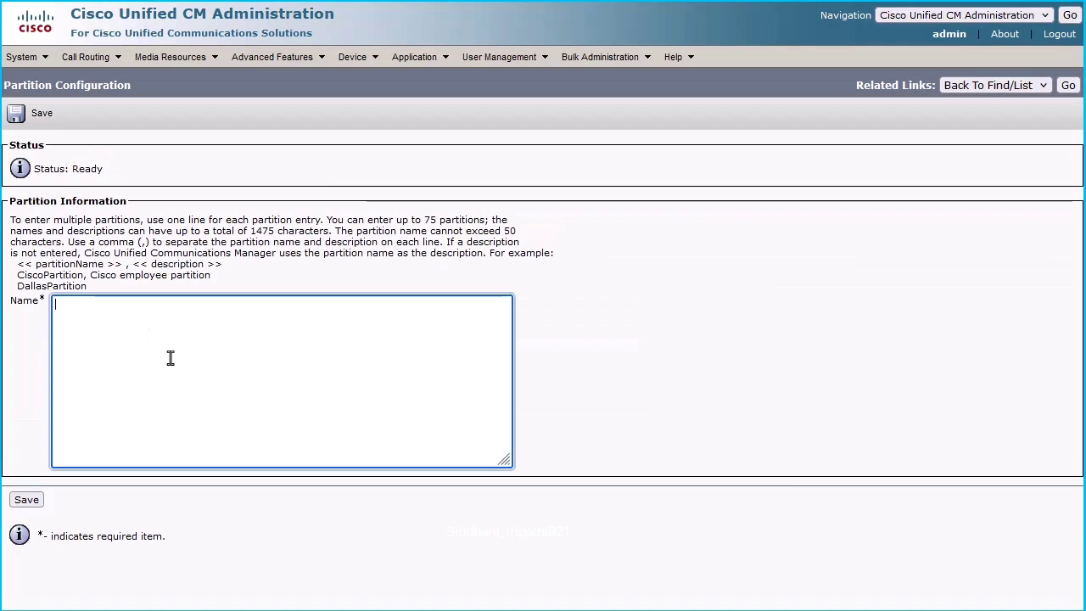
# Enter the partitions PT_INBOUND_CALLS and PT_FILTER_LIST on separate lines and save them.
pyautogui.write('PT_INBOUND_CALLS')
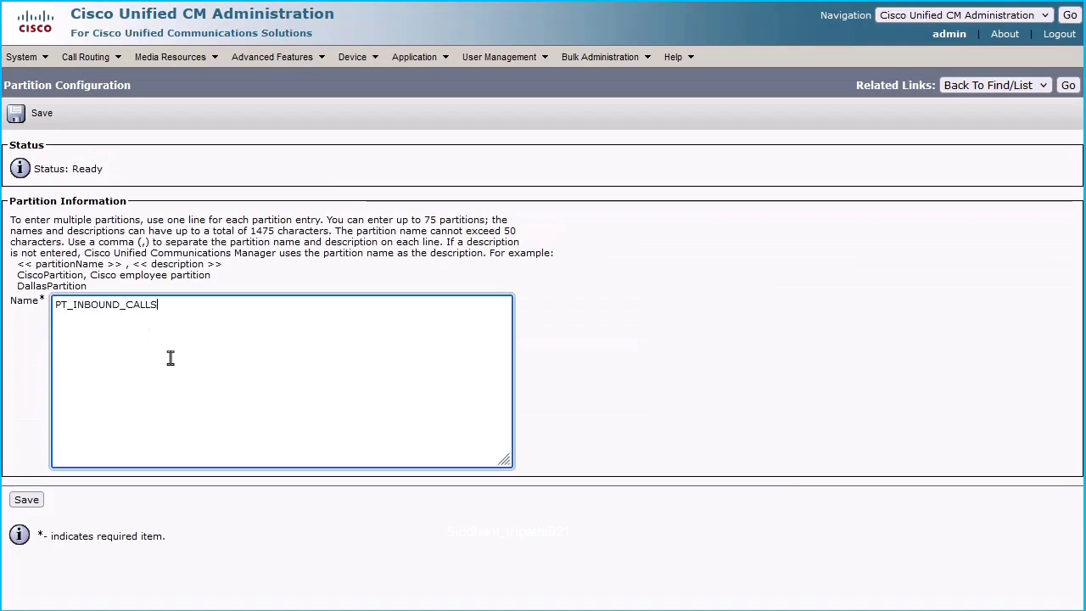
pyautogui.press('Return')
pyautogui.write('PT_')
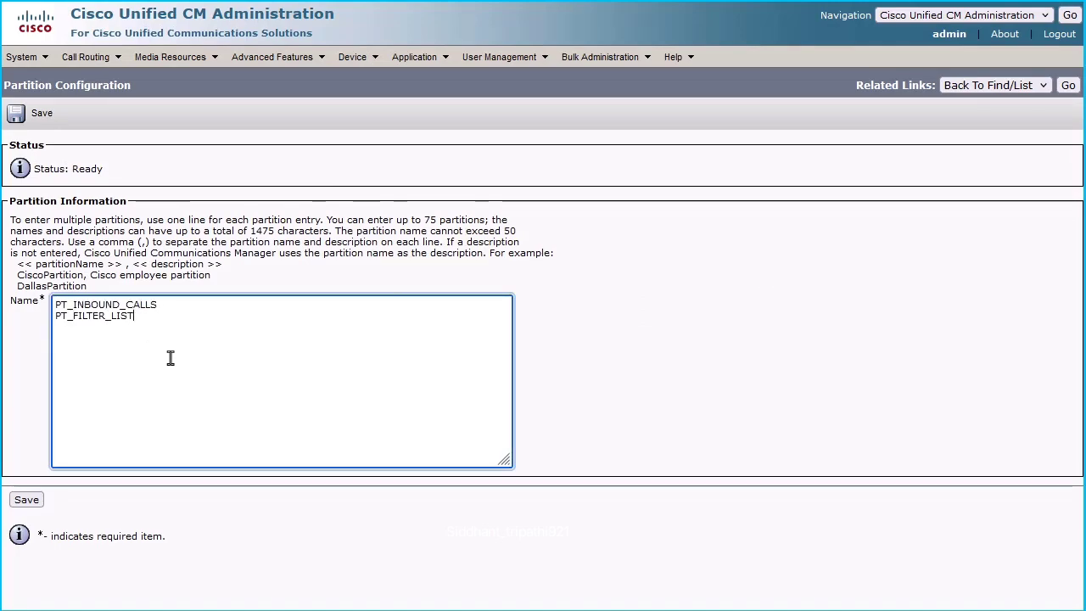
pyautogui.write('FILTER_LIST')
pyautogui.click(24, 502)
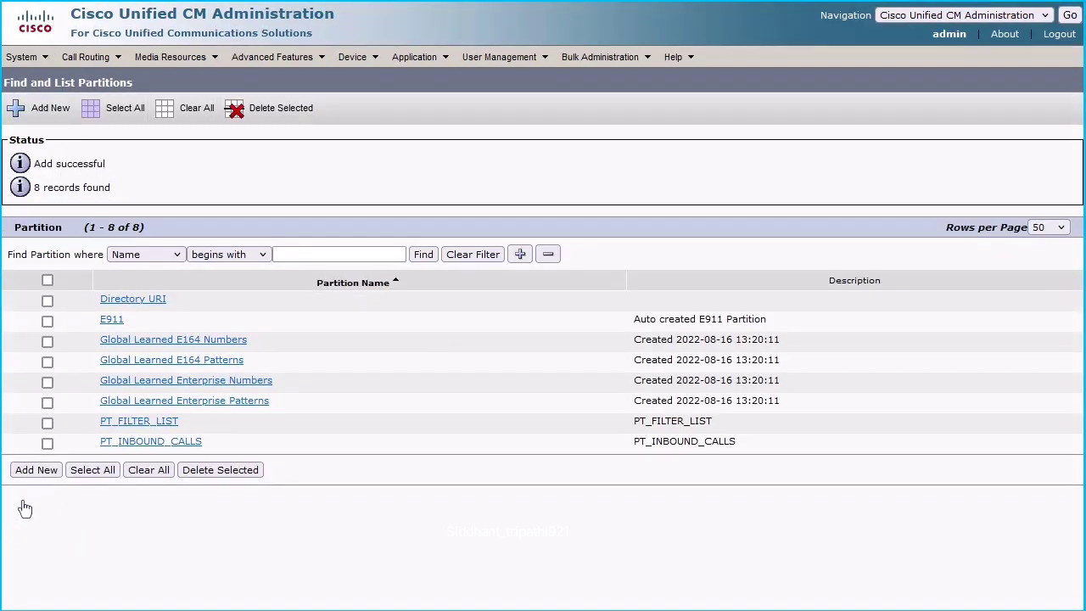
# Create and save a calling search space named CSS_ALL_INBOUND containing the PT_INBOUND_CALLS partition.
pyautogui.click(96, 59)
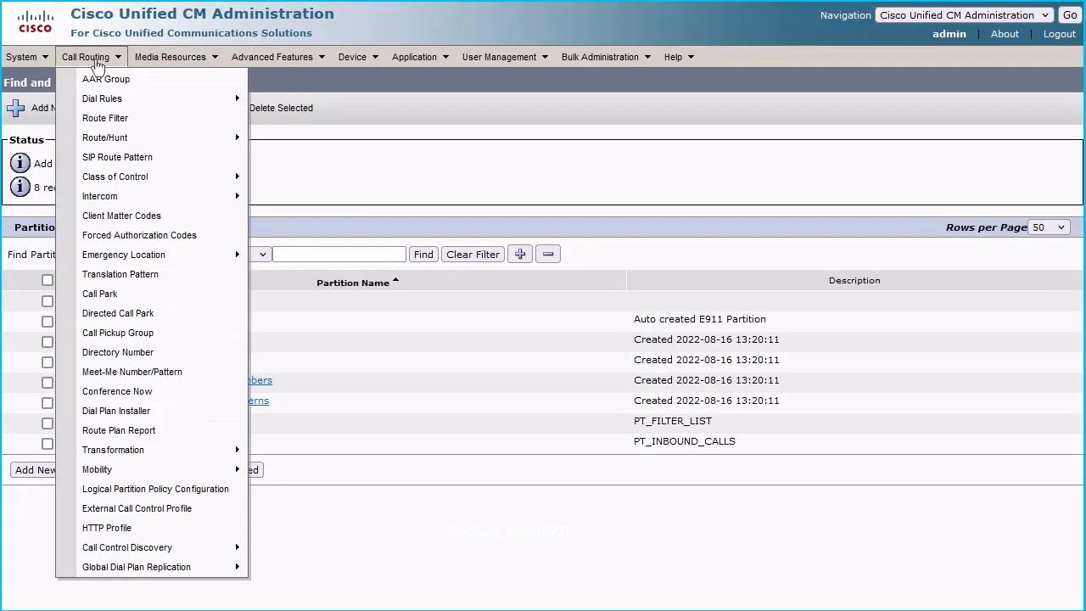
pyautogui.moveTo(106, 180)
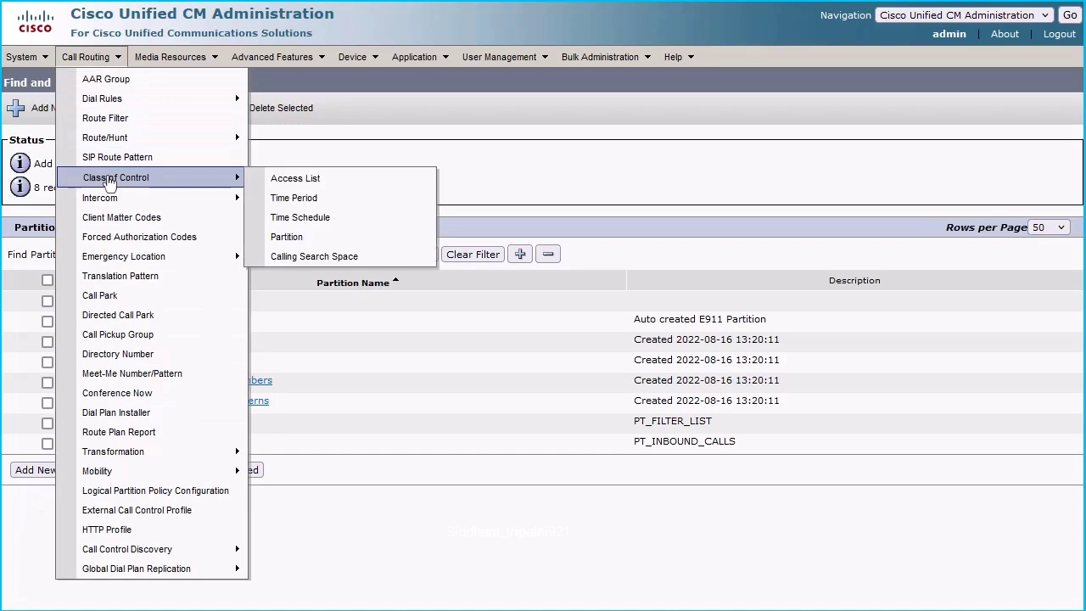
pyautogui.click(308, 261)
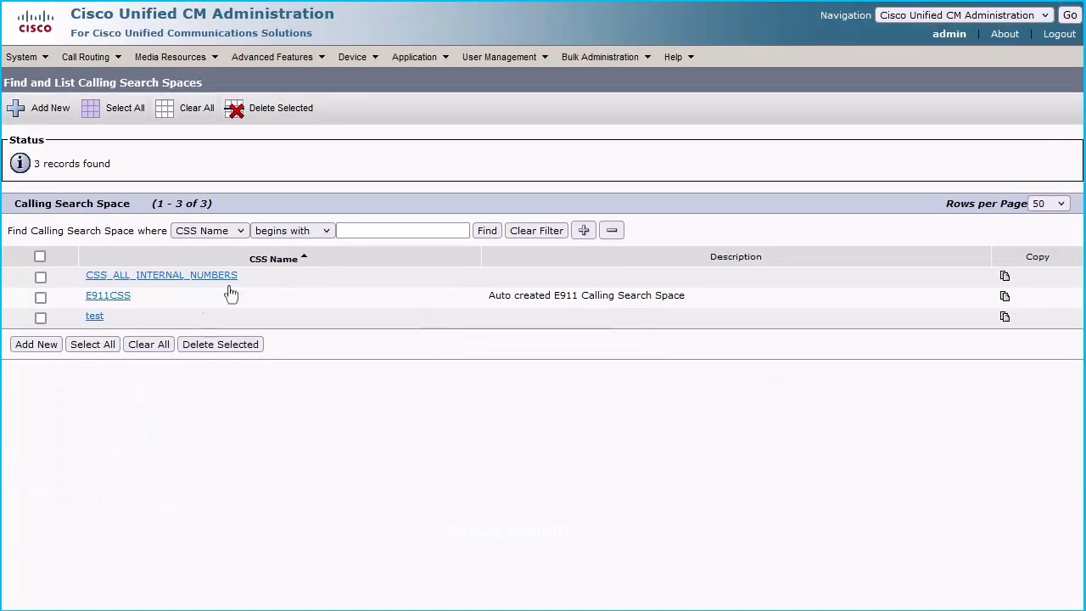
pyautogui.click(35, 344)
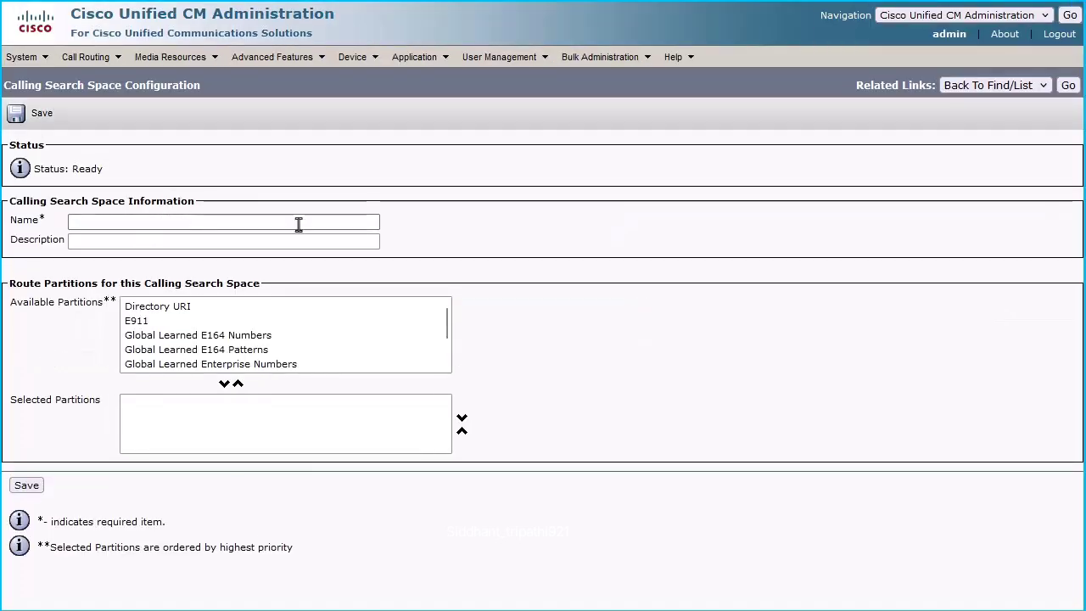
pyautogui.click(94, 222)
pyautogui.write('CSS_ALL_INBOUND')
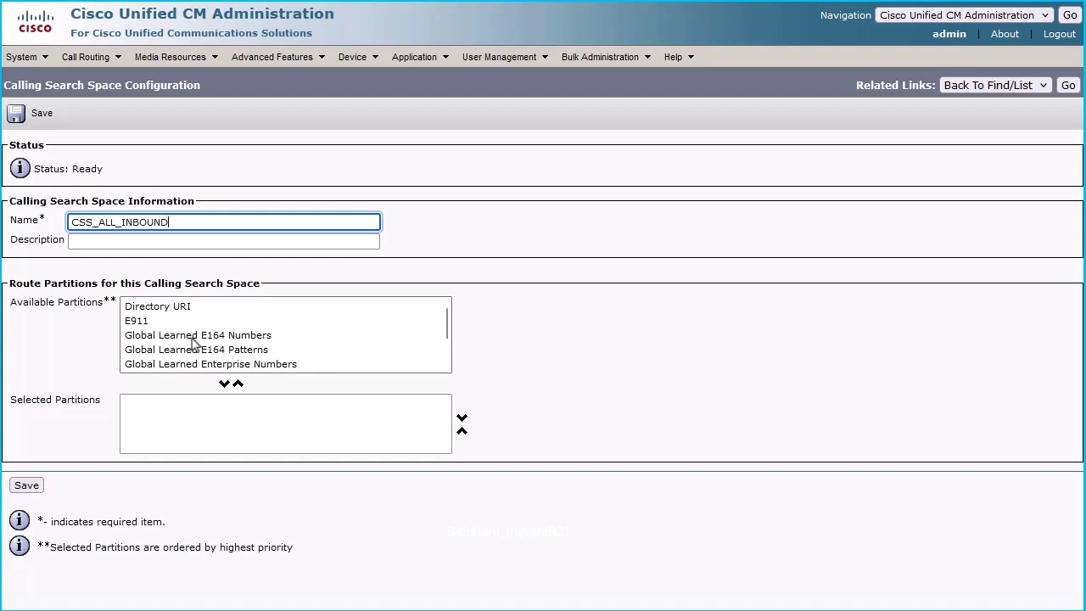
pyautogui.scroll(-1, 195, 345)
pyautogui.click(165, 364)
pyautogui.click(225, 383)
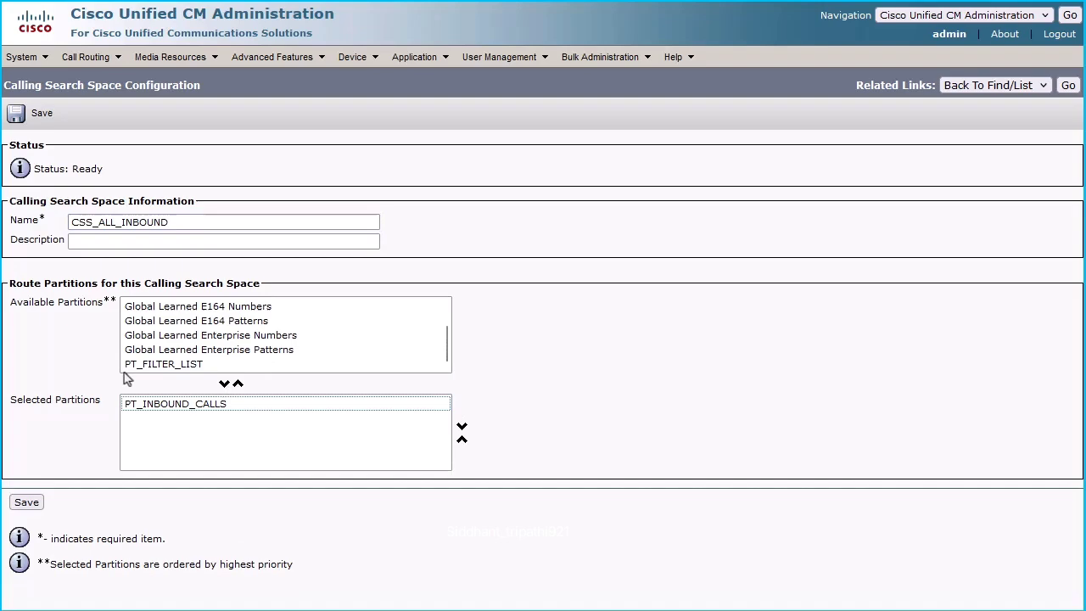
pyautogui.click(41, 127)
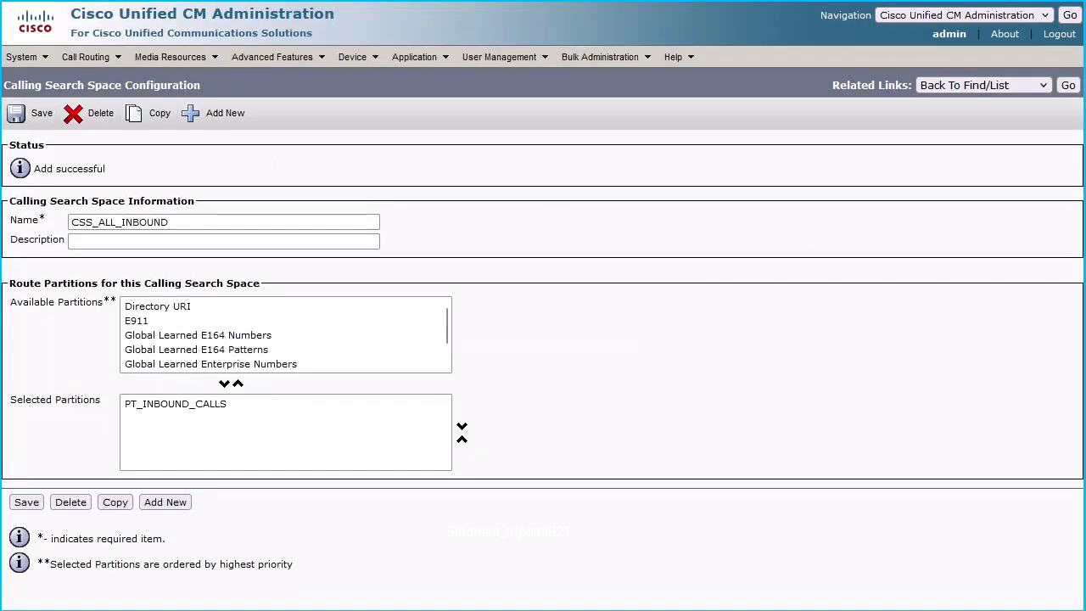
# Add another calling search space named CSS_FILTER_LIST with the PT_FILTER_LIST partition selected, and save it.
pyautogui.click(210, 119)
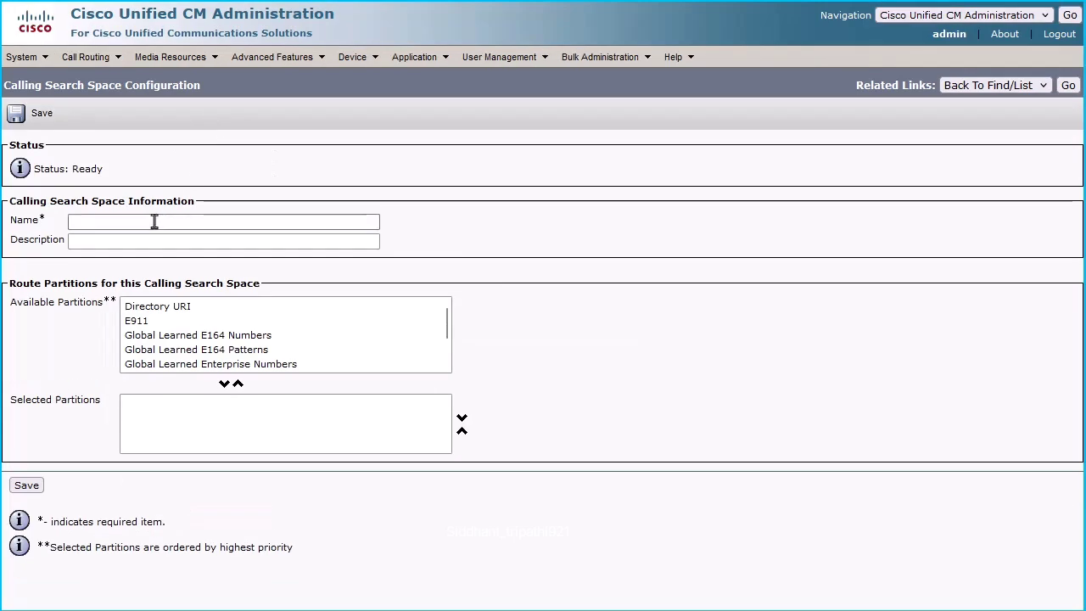
pyautogui.click(154, 222)
pyautogui.write('CSS')
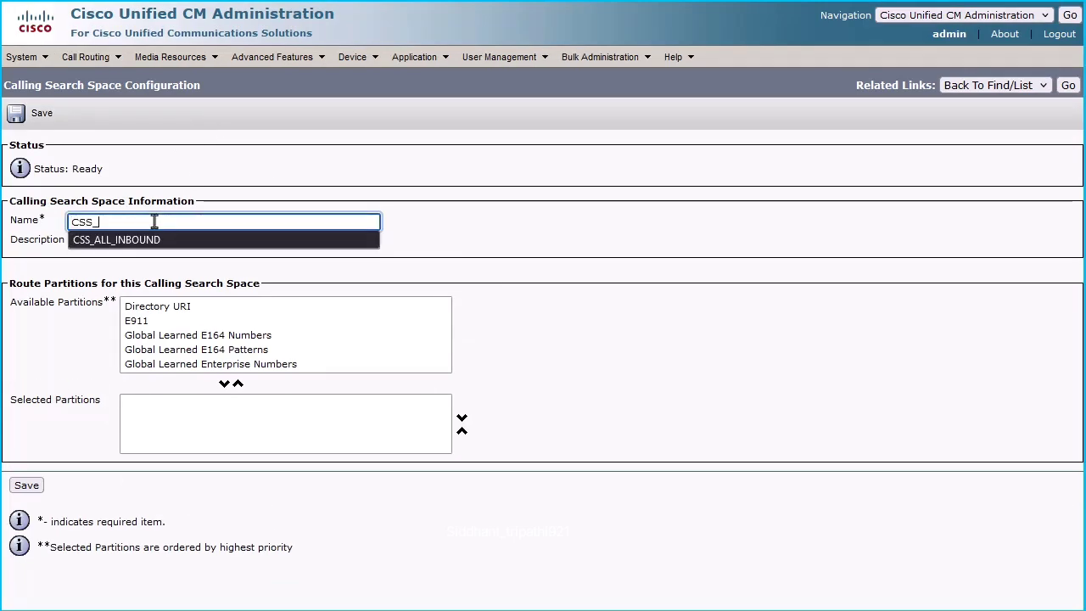
pyautogui.write('_FILTER_LIST')
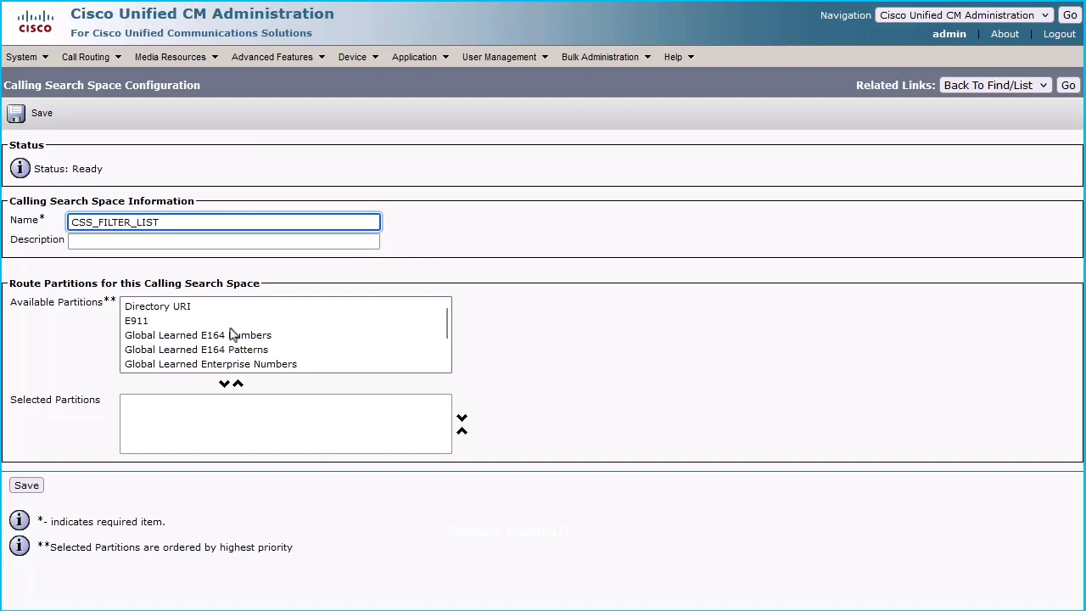
pyautogui.scroll(-1, 198, 334)
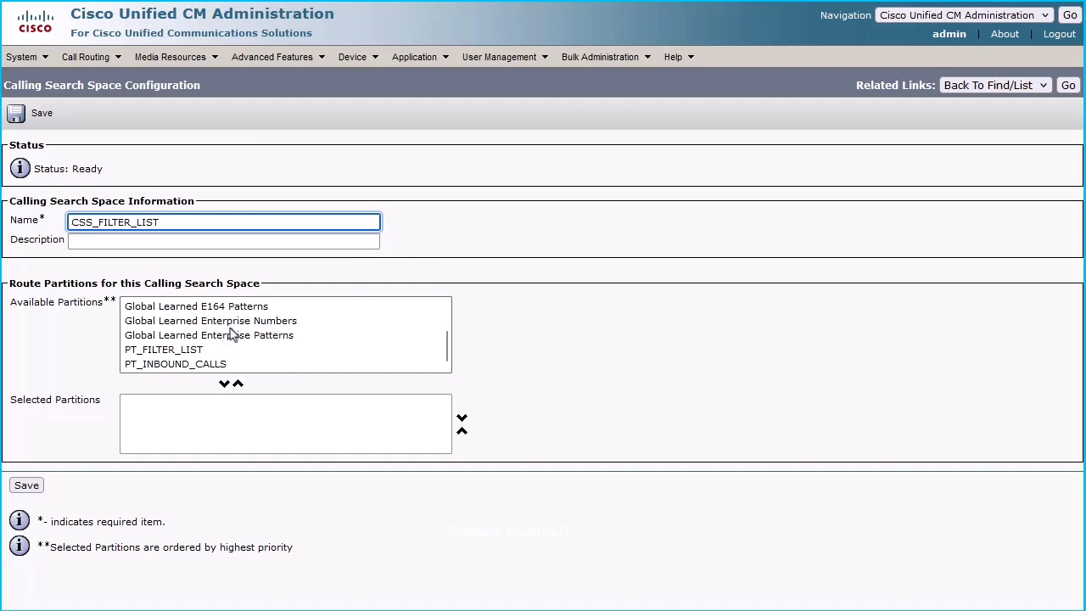
pyautogui.click(170, 348)
pyautogui.click(223, 383)
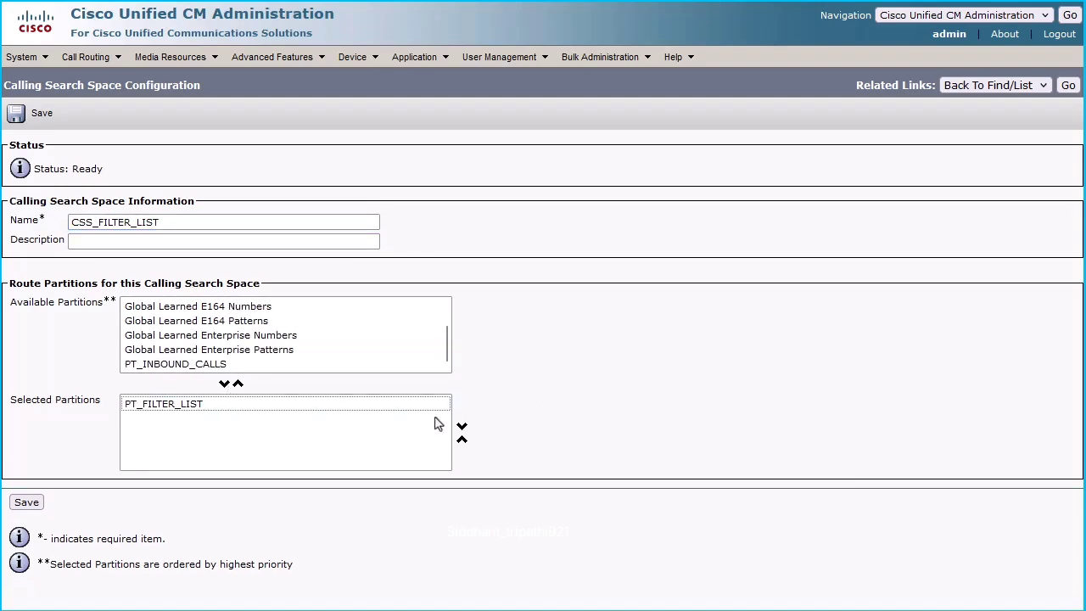
pyautogui.click(37, 506)
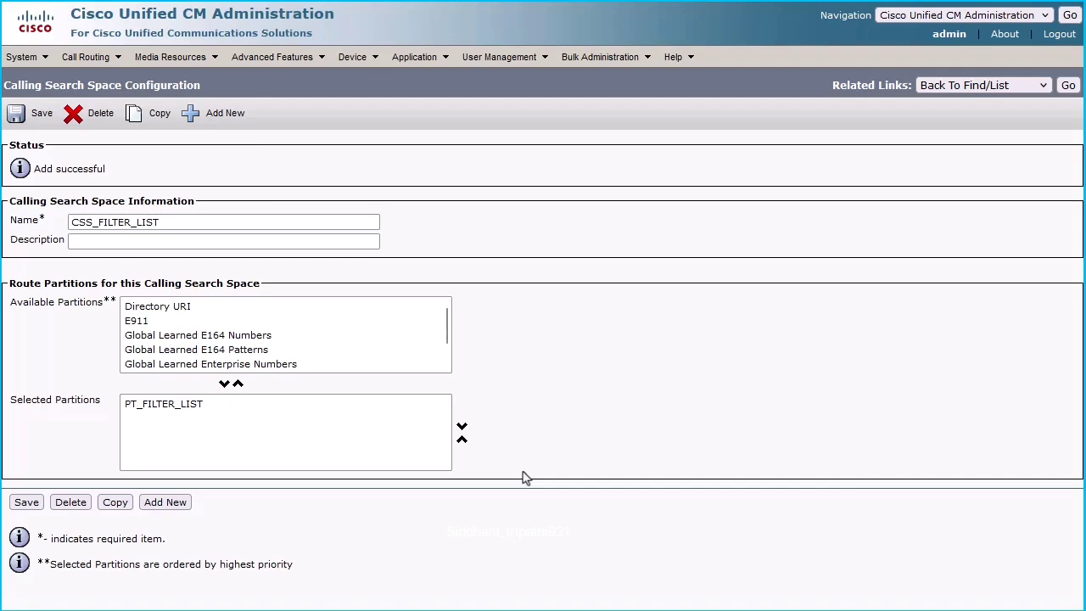
# Create and save translation pattern ! in partition PT_INBOUND_CALLS with Route Next Hop By Calling Party Number enabled.
pyautogui.moveTo(87, 68)
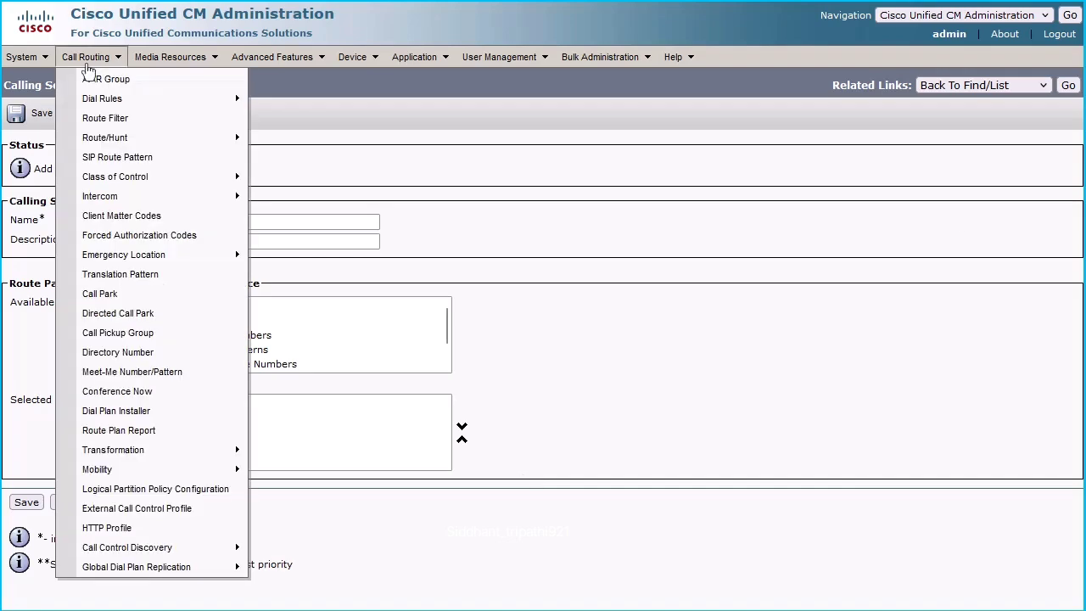
pyautogui.click(82, 280)
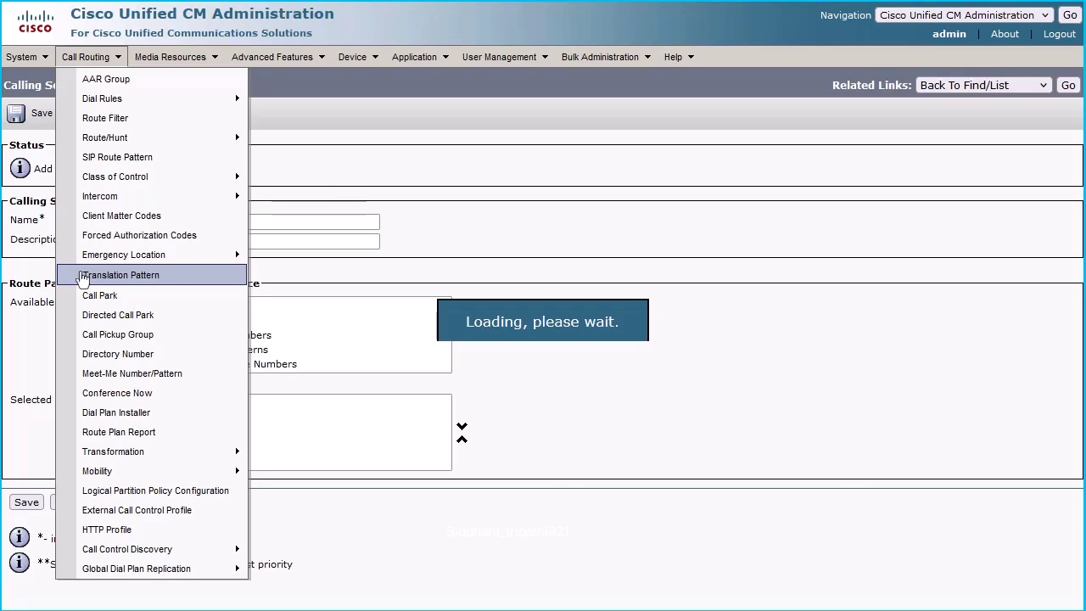
pyautogui.click(30, 277)
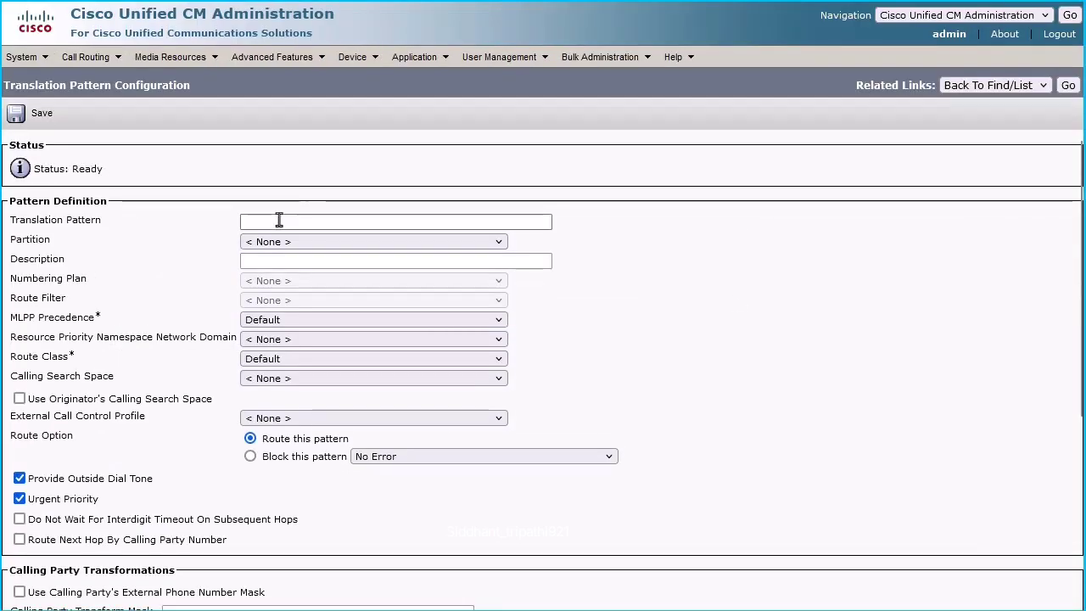
pyautogui.click(279, 221)
pyautogui.write('!')
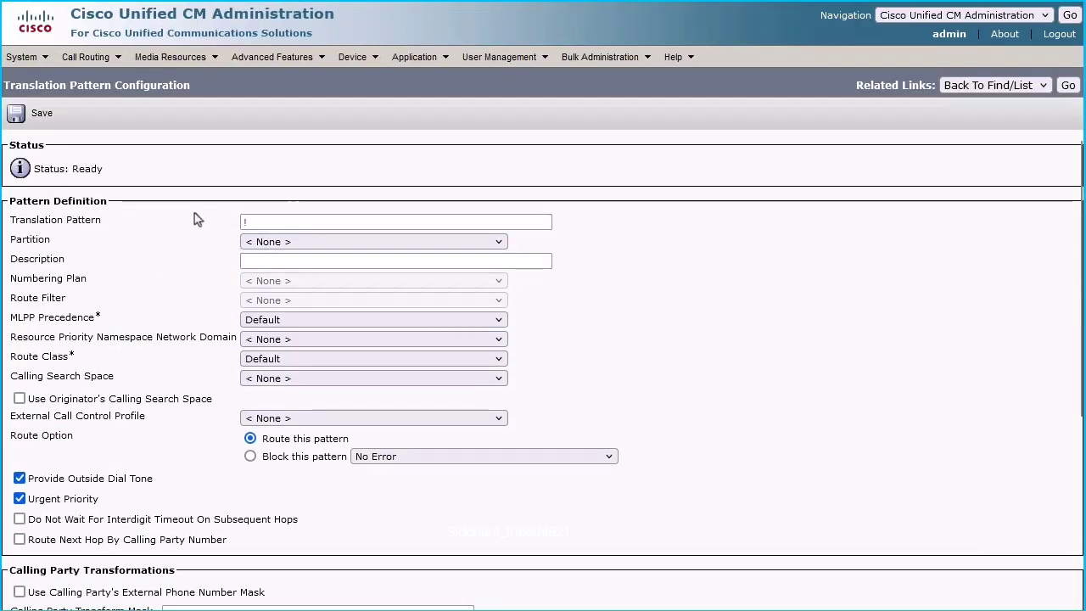
pyautogui.click(262, 244)
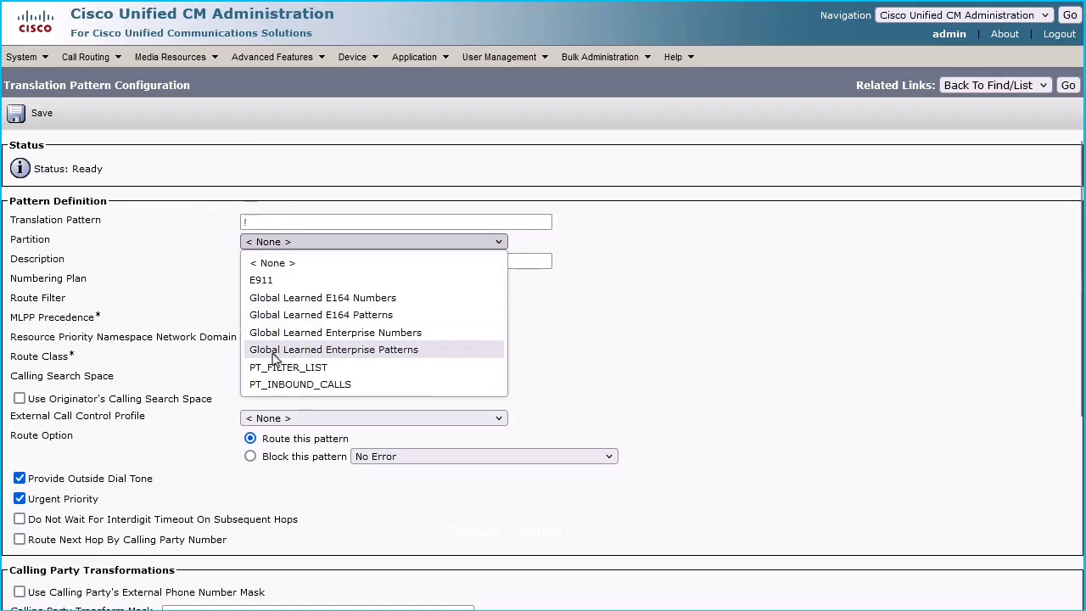
pyautogui.click(278, 383)
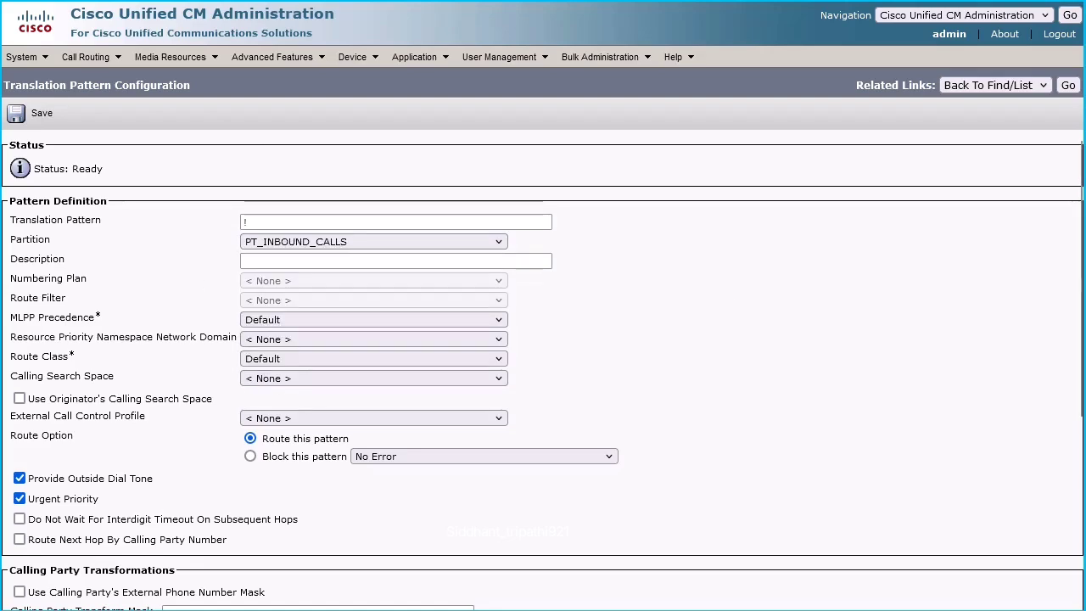
pyautogui.click(19, 541)
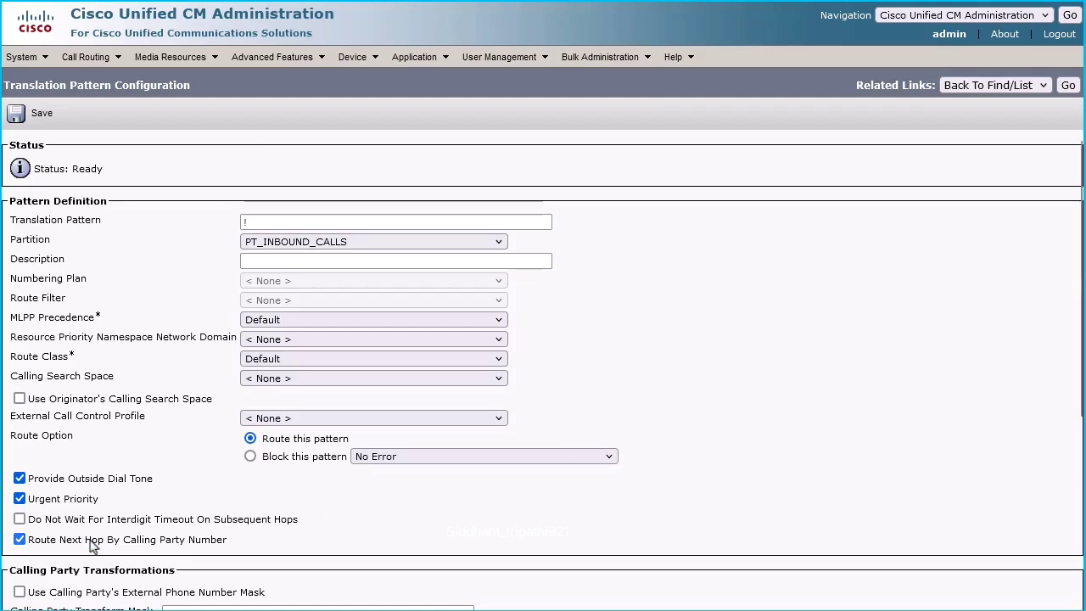
pyautogui.click(41, 119)
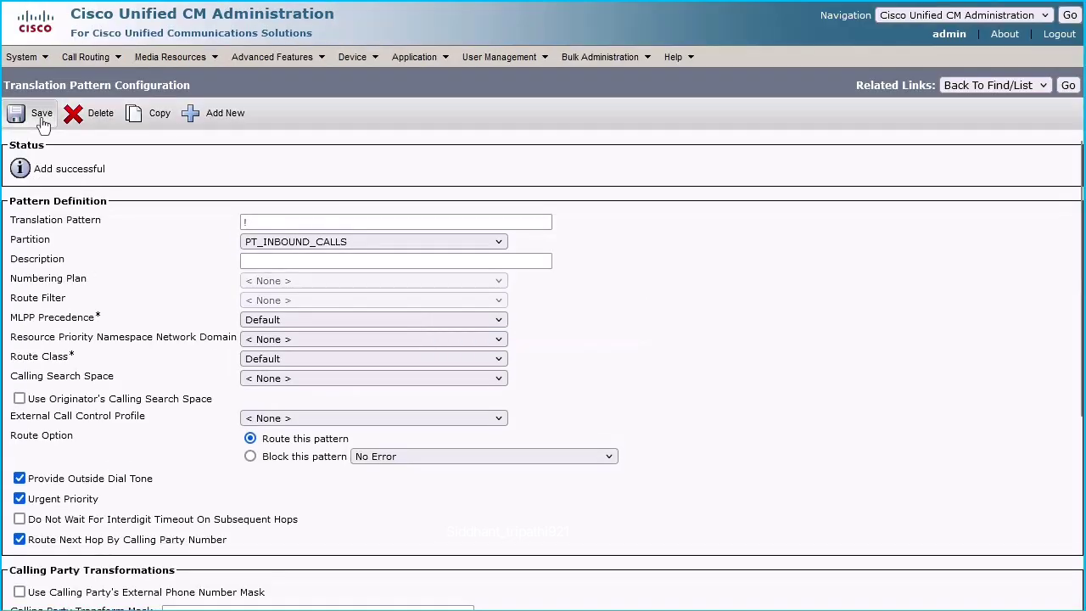
# Add and save another translation pattern ! in partition PT_FILTER_LIST with calling search space CSS_ALL_INTERNAL_NUMBERS.
pyautogui.click(212, 118)
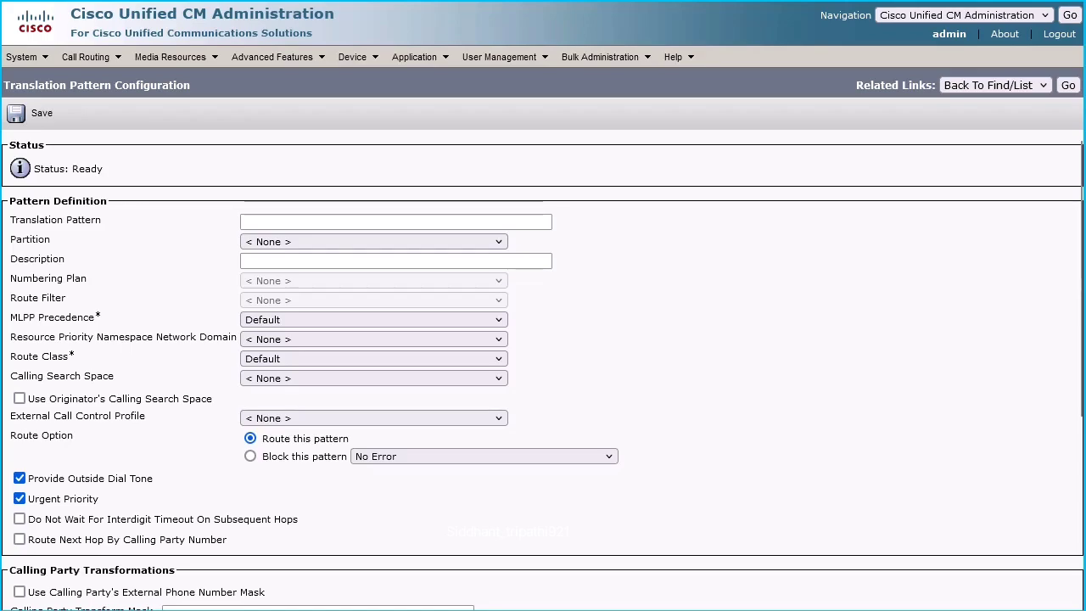
pyautogui.click(301, 219)
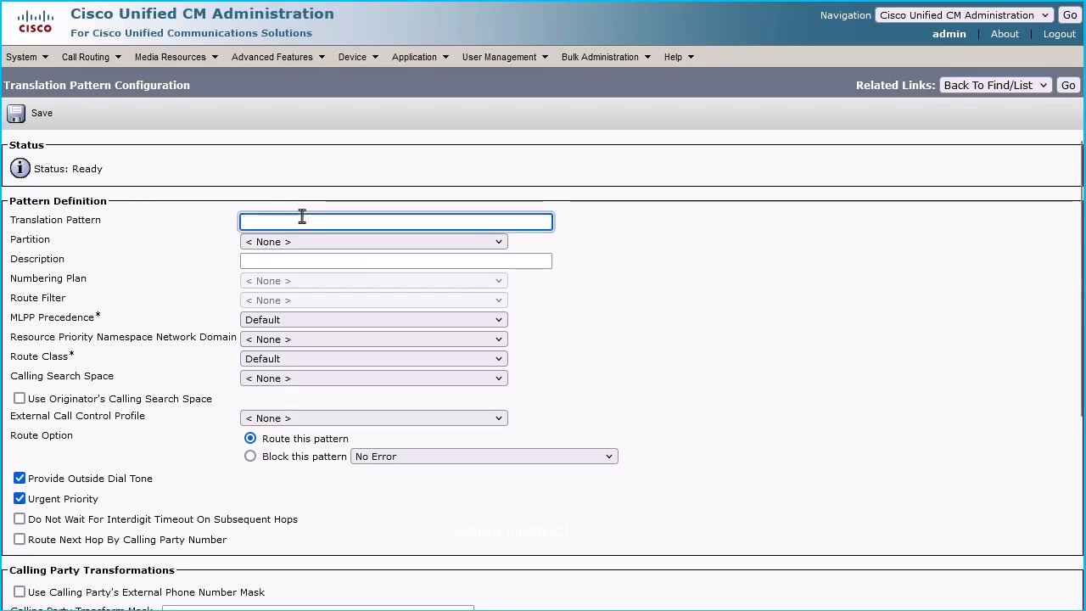
pyautogui.write('!')
pyautogui.click(257, 243)
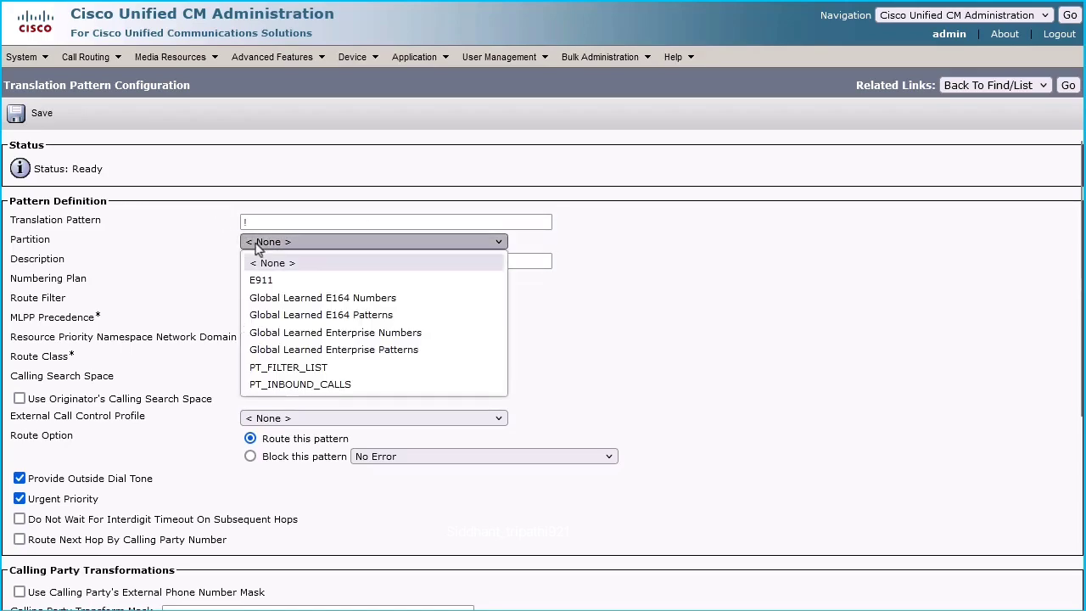
pyautogui.click(260, 368)
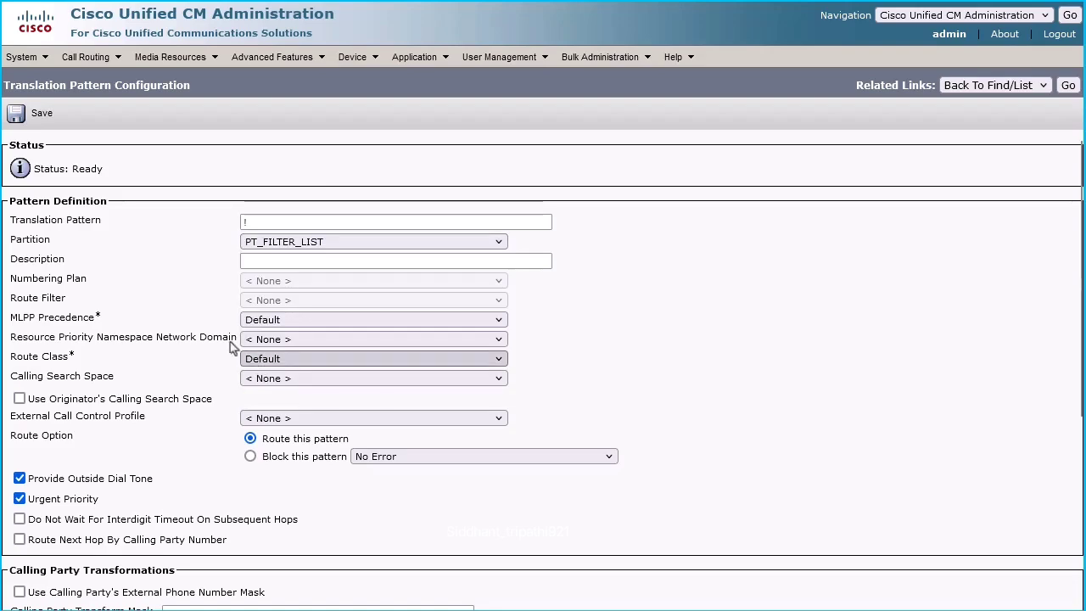
pyautogui.click(340, 379)
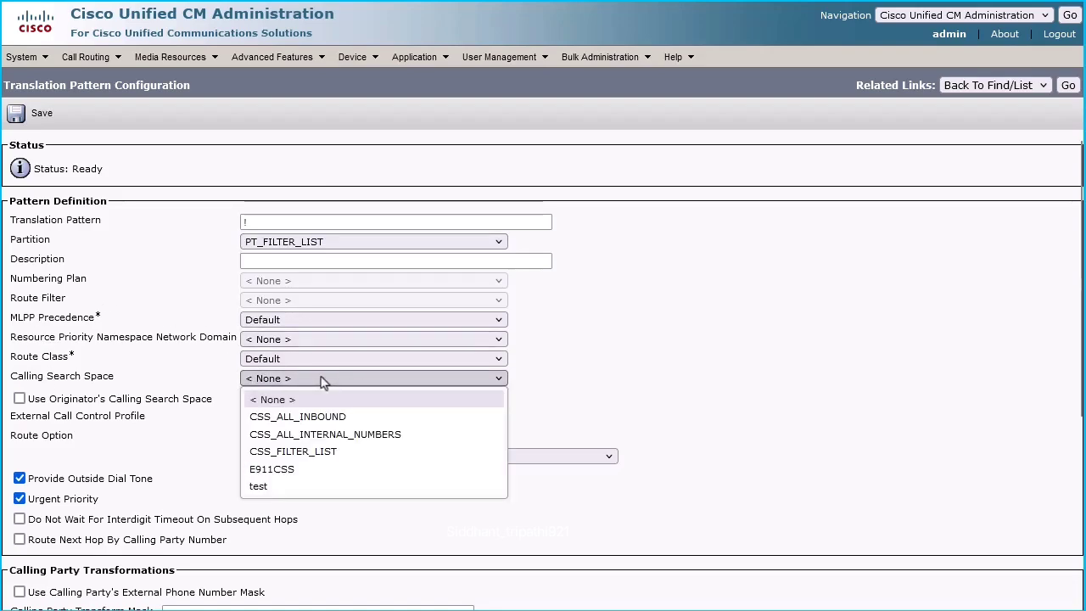
pyautogui.click(326, 434)
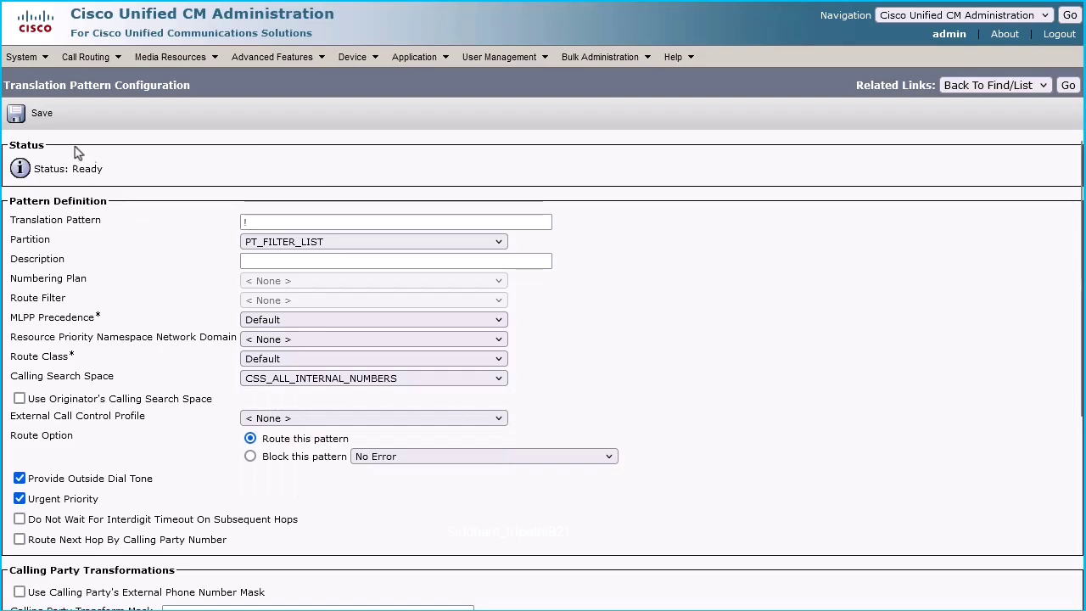
pyautogui.click(38, 119)
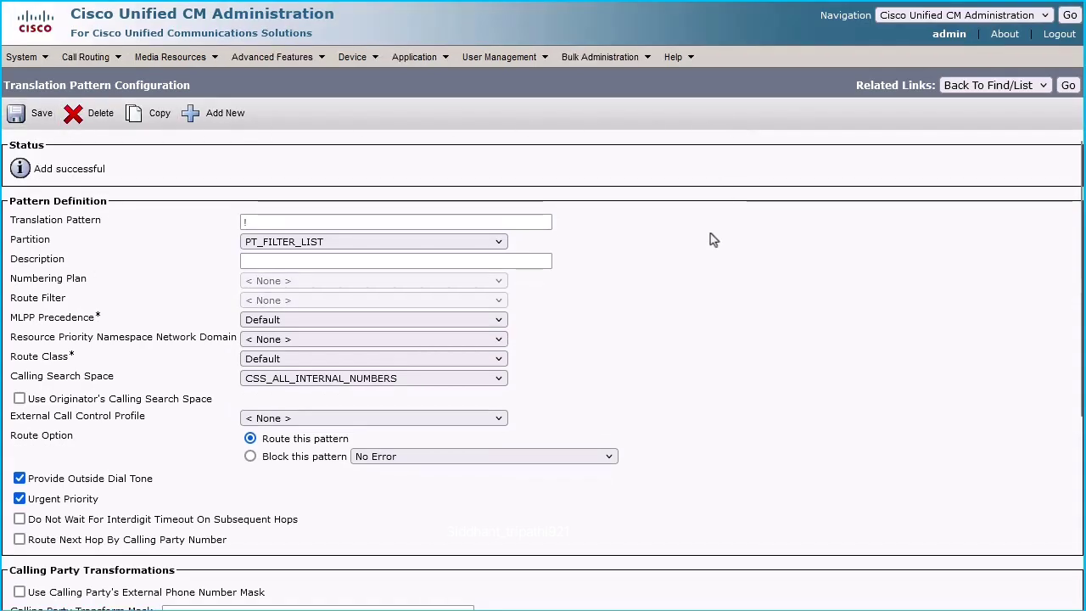
# Copy the ! translation pattern in PT_INBOUND_CALLS, change the copy's pattern to \+!, and save it.
pyautogui.click(1067, 86)
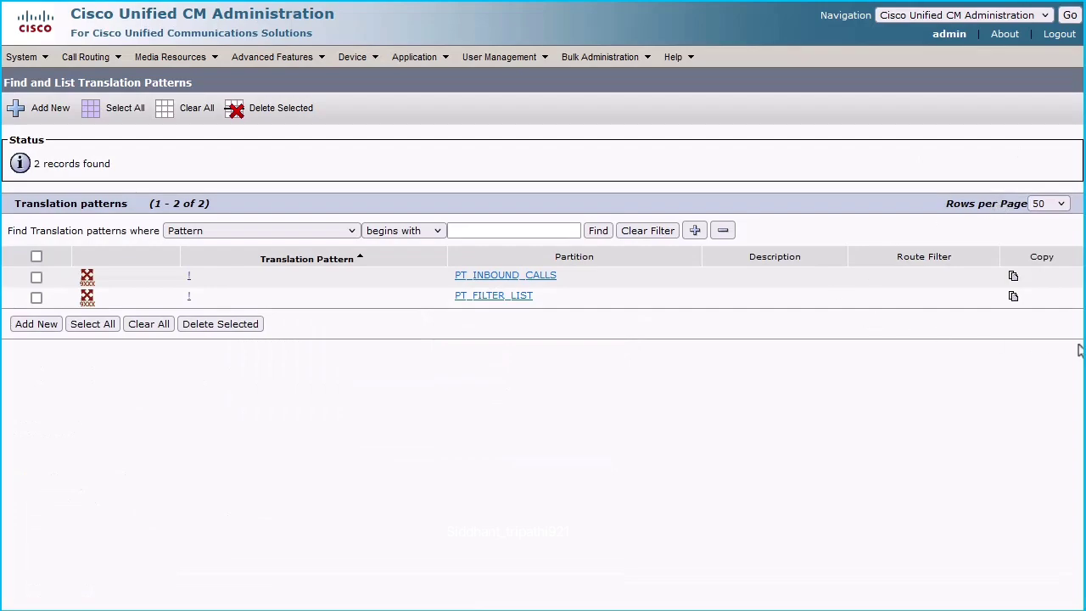
pyautogui.click(1013, 283)
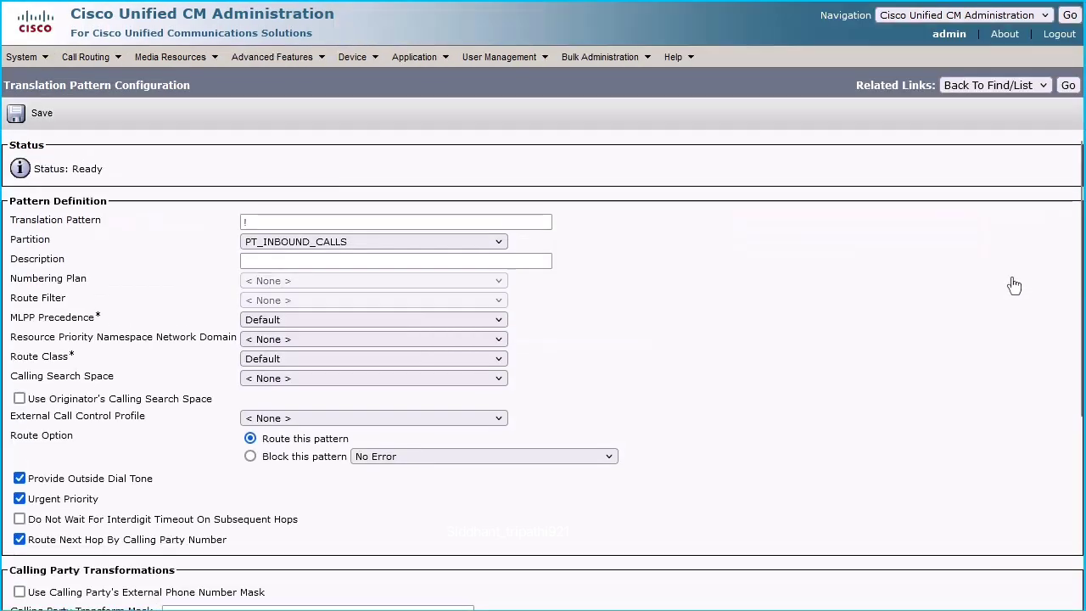
pyautogui.click(248, 221)
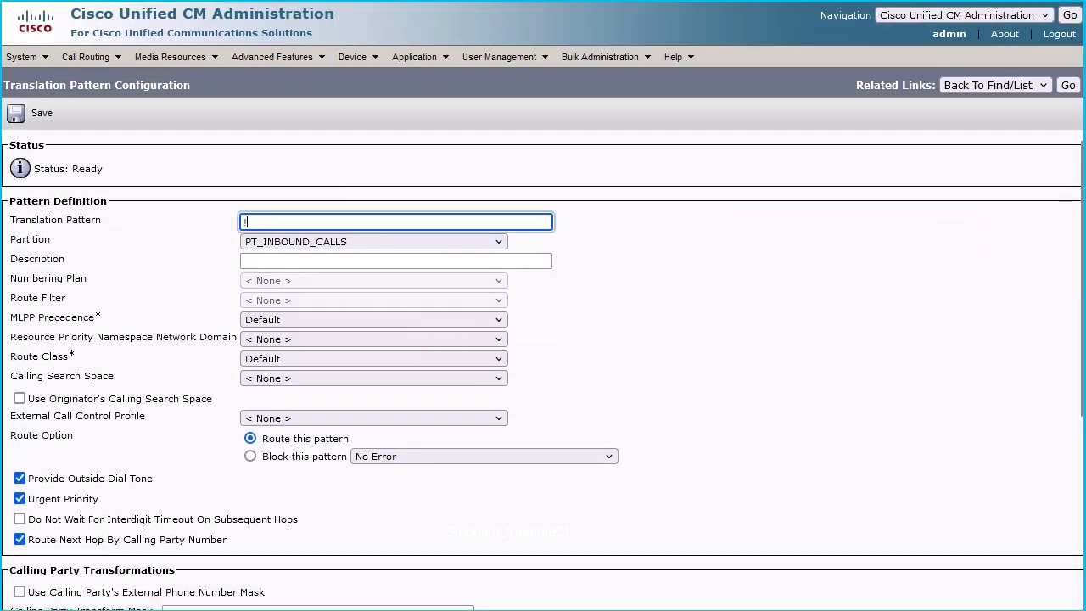
pyautogui.write('\\+')
pyautogui.click(158, 223)
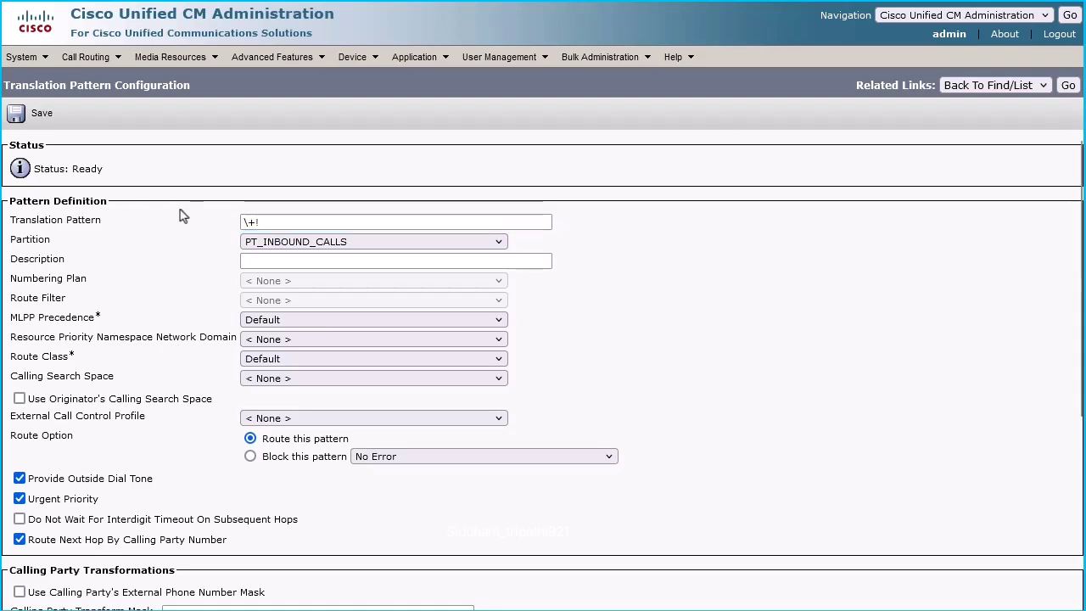
pyautogui.click(20, 112)
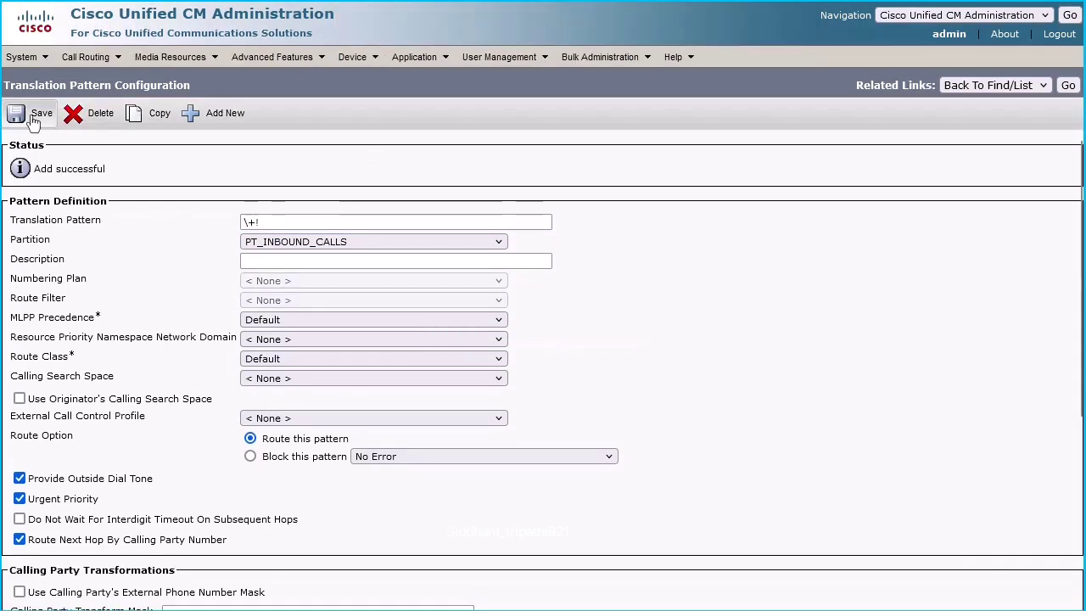
# Copy the ! translation pattern in PT_FILTER_LIST, change the copy's pattern to \+!, and save it.
pyautogui.click(1068, 85)
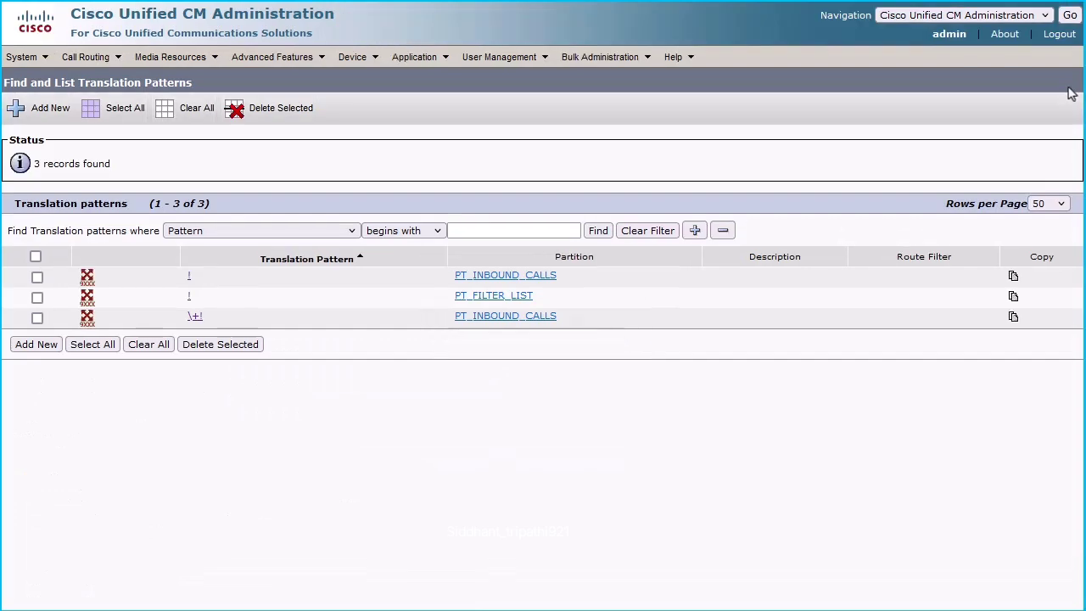
pyautogui.click(1014, 302)
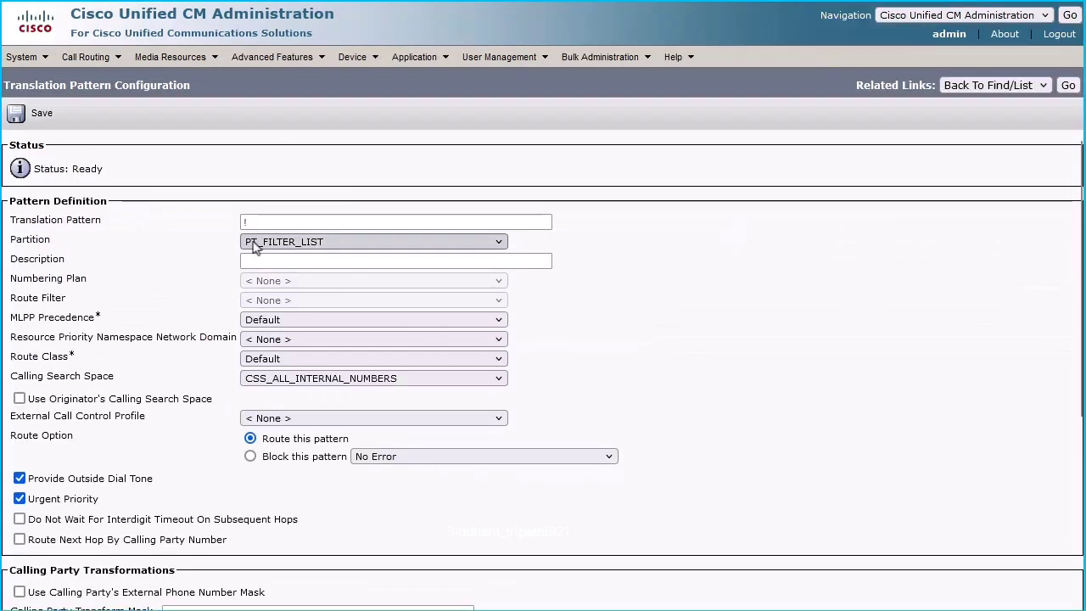
pyautogui.write('\\+')
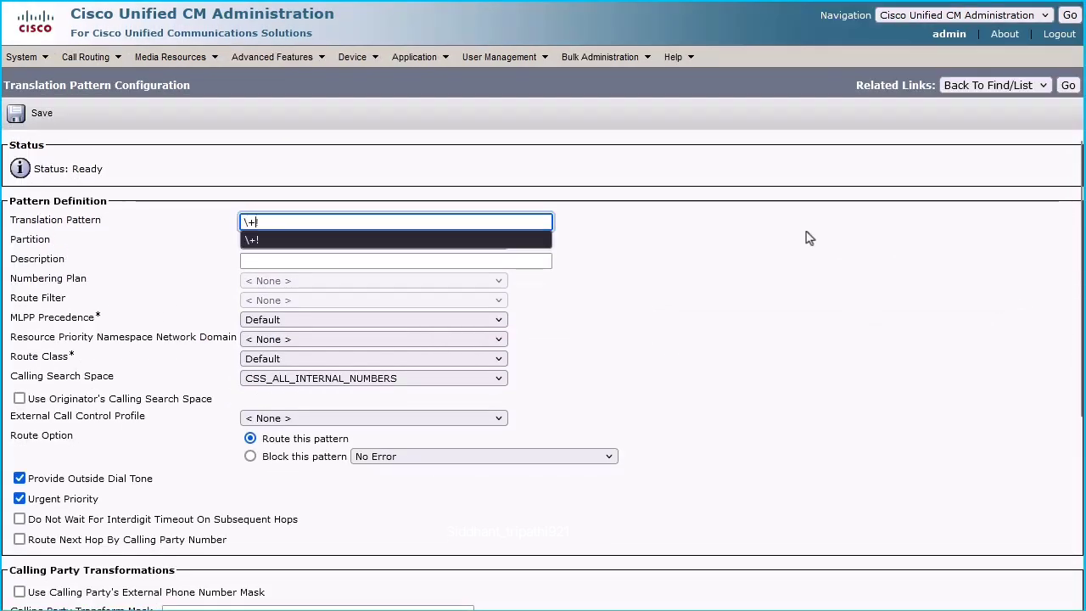
pyautogui.click(311, 244)
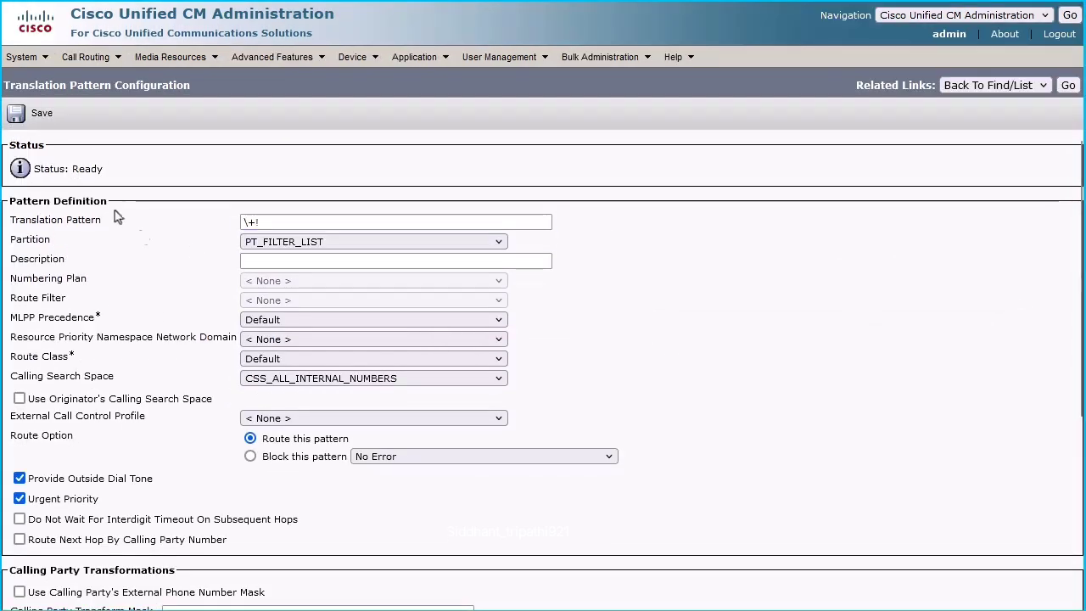
pyautogui.click(38, 117)
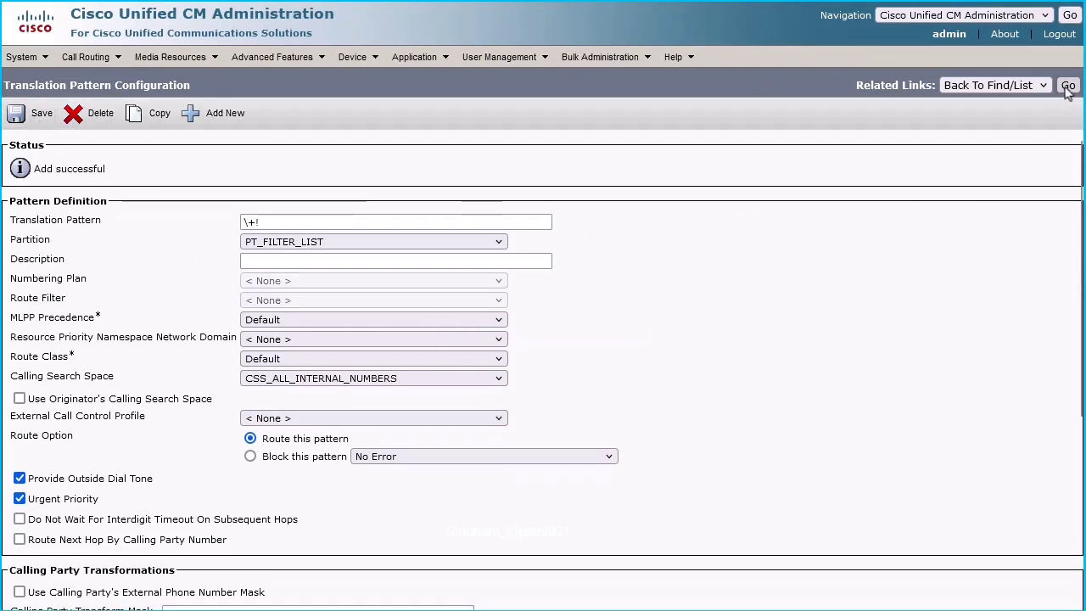
# Add and save a blank translation pattern in partition PT_FILTER_LIST with calling search space CSS_ALL_INTERNAL_NUMBERS, and return to the pattern list.
pyautogui.click(1067, 86)
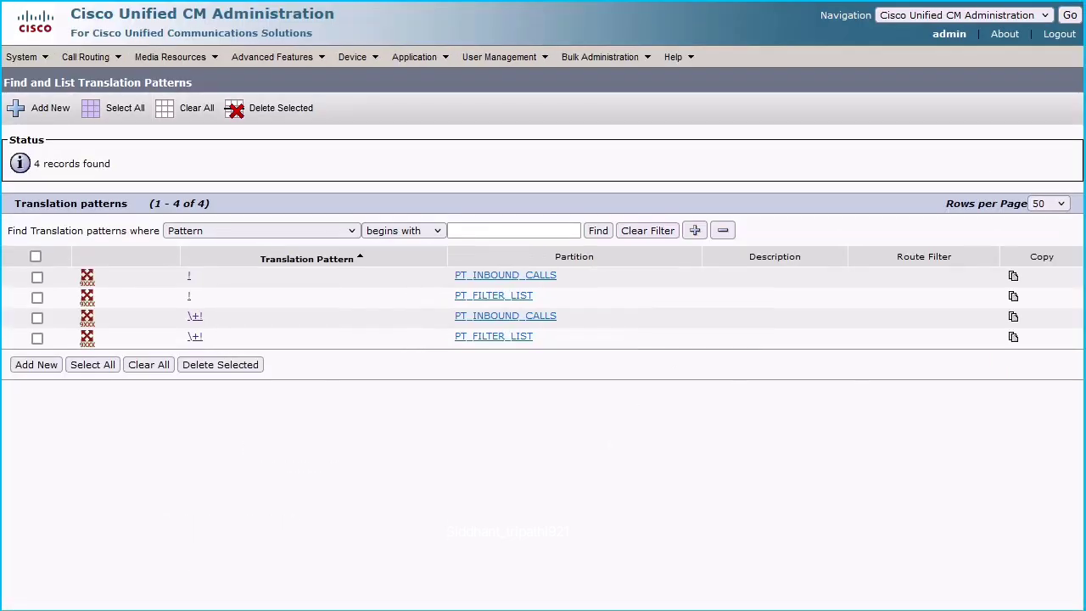
pyautogui.click(40, 110)
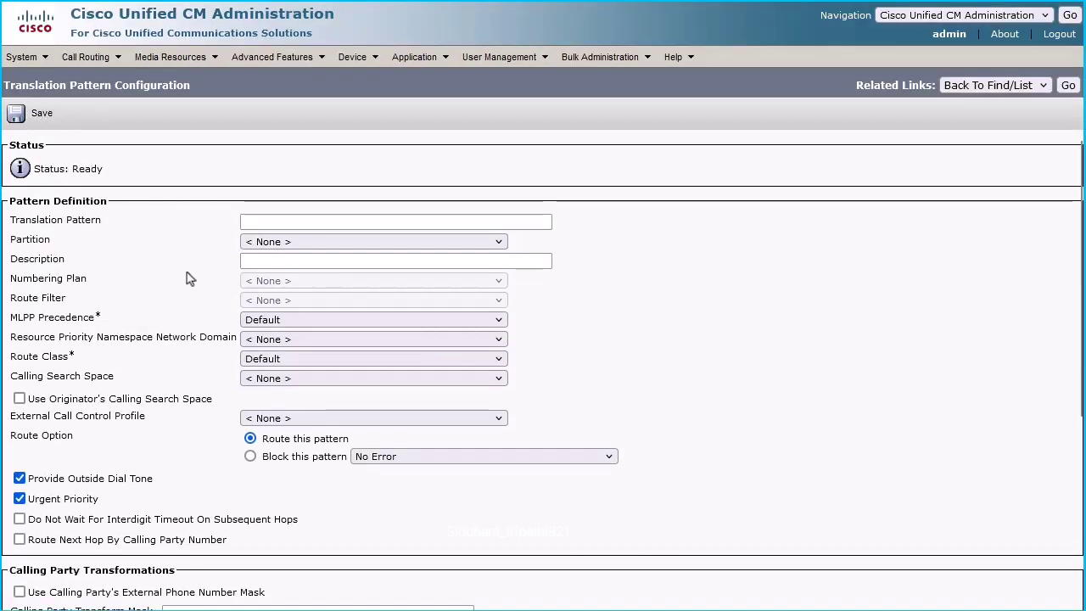
pyautogui.click(279, 244)
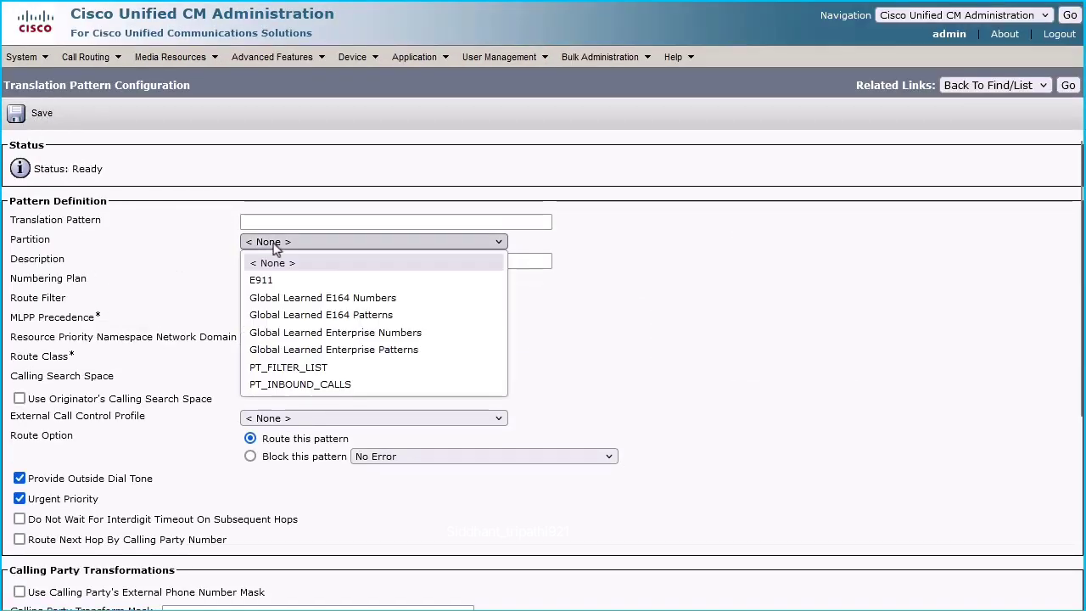
pyautogui.click(288, 368)
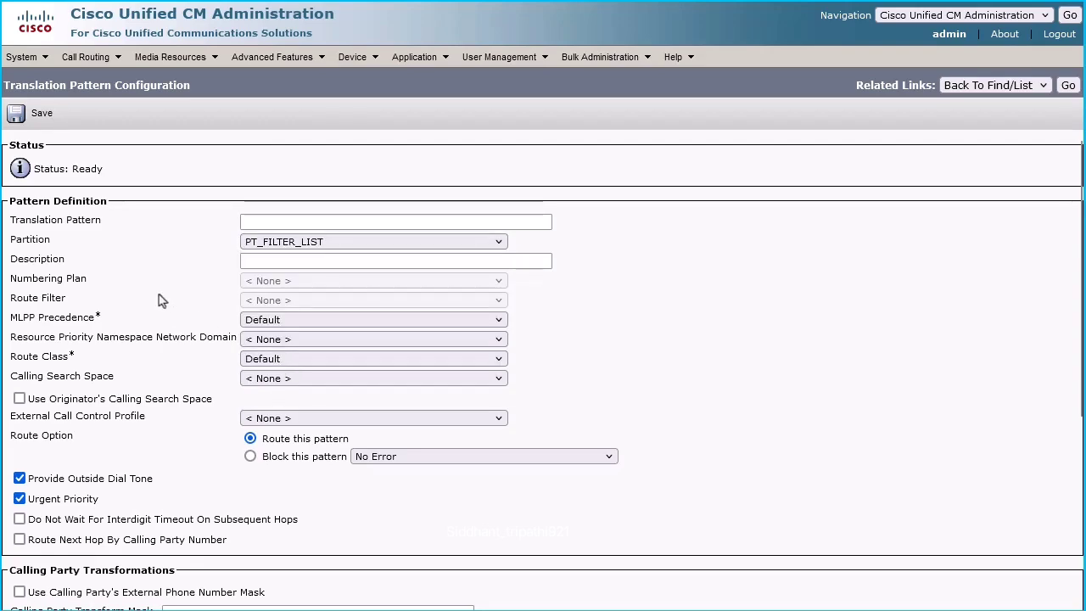
pyautogui.click(284, 379)
pyautogui.click(304, 436)
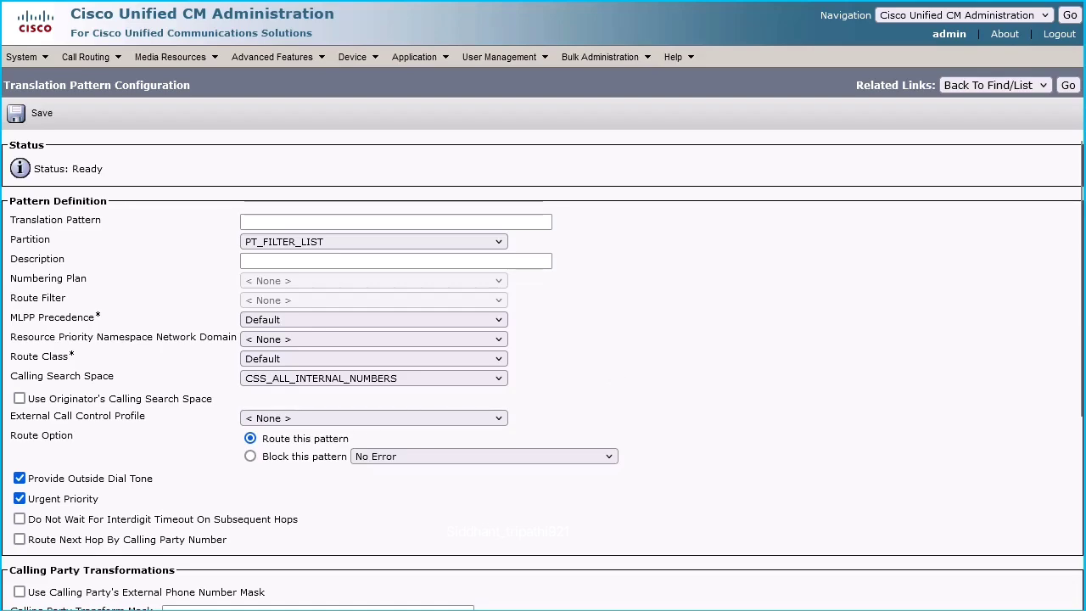
pyautogui.click(31, 118)
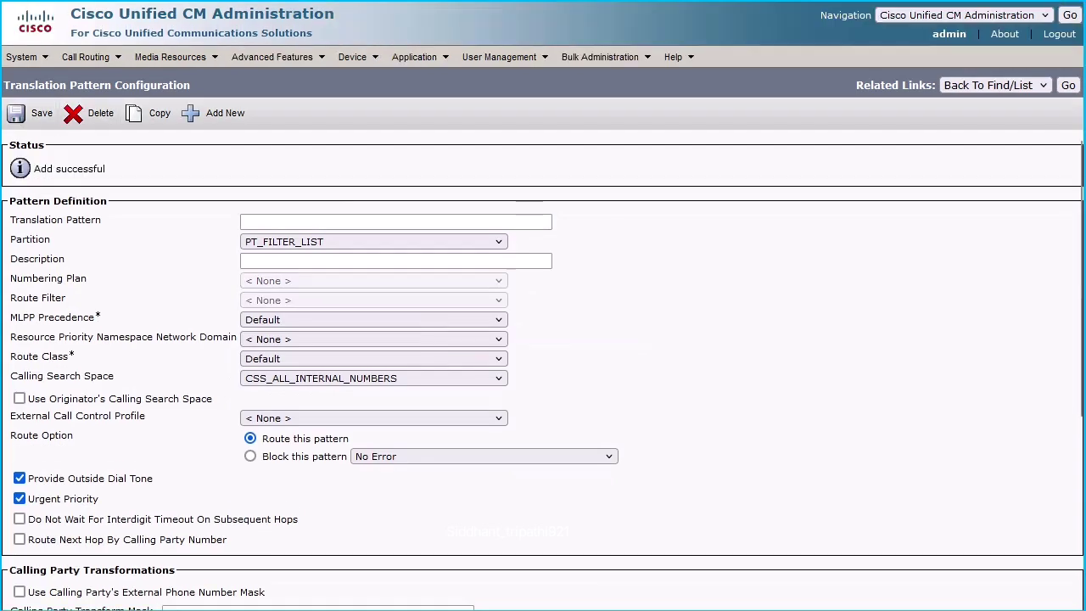
pyautogui.click(1067, 85)
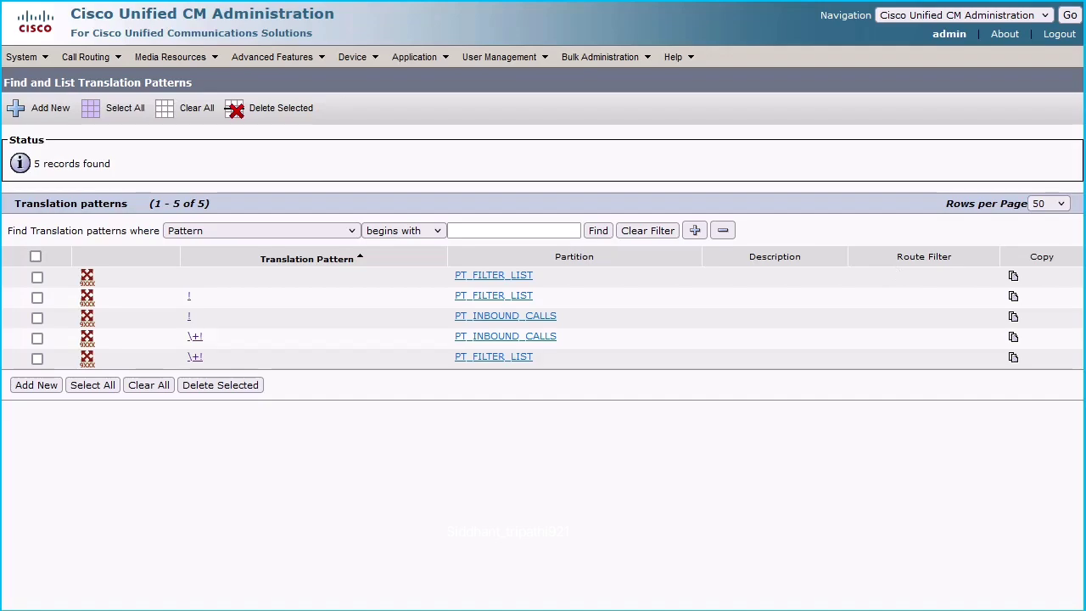
# Set the Inbound Calls calling search space of the PSTN-CUBE SIP trunk to CSS_ALL_INBOUND and save the trunk.
pyautogui.click(352, 57)
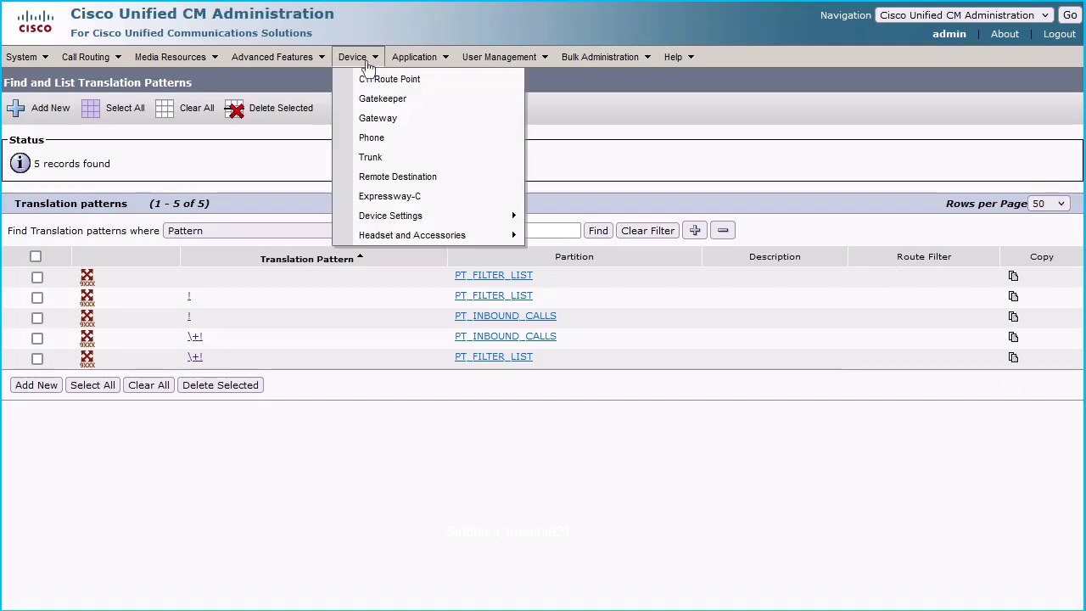
pyautogui.click(358, 160)
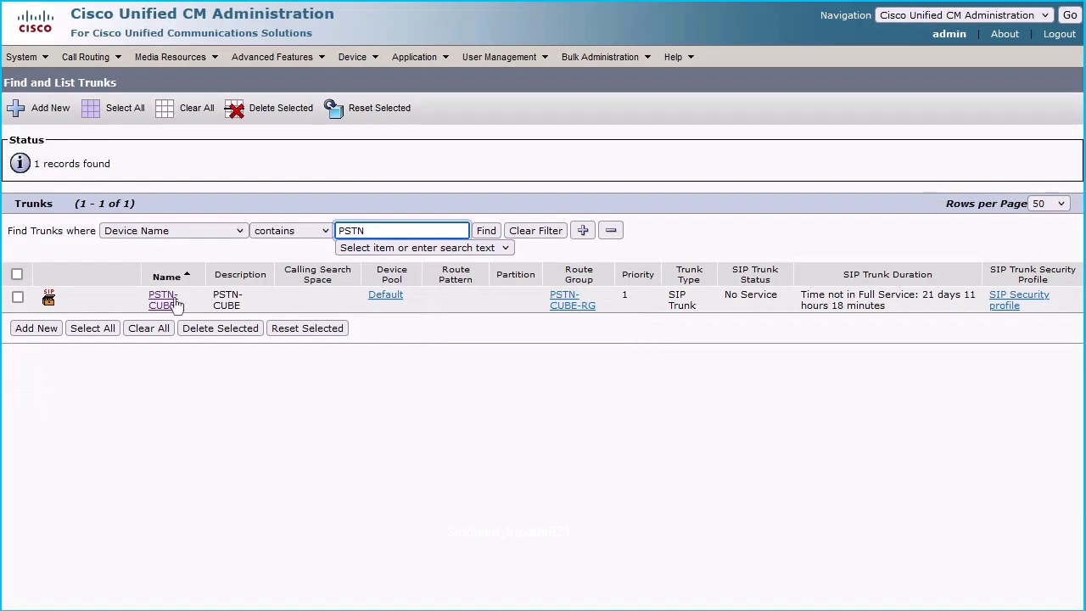
pyautogui.click(163, 301)
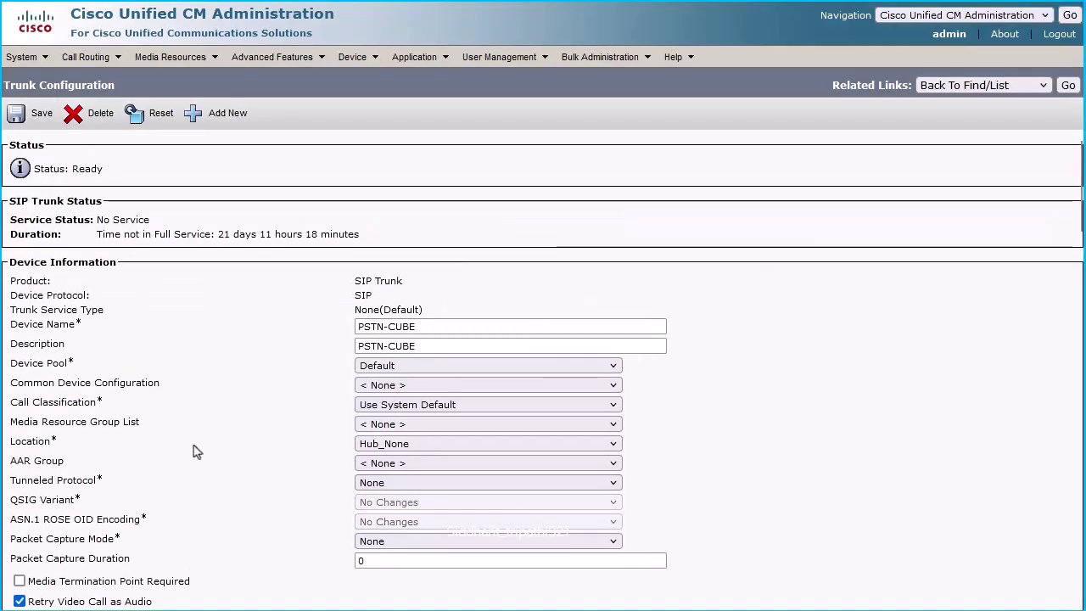
pyautogui.scroll(-5, 193, 451)
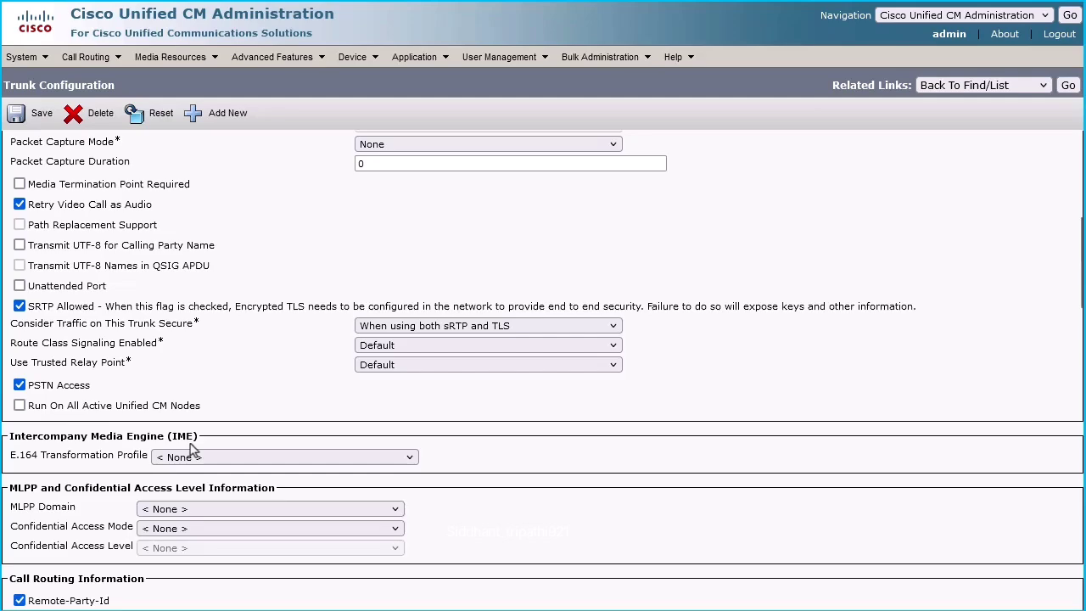
pyautogui.scroll(-3, 194, 452)
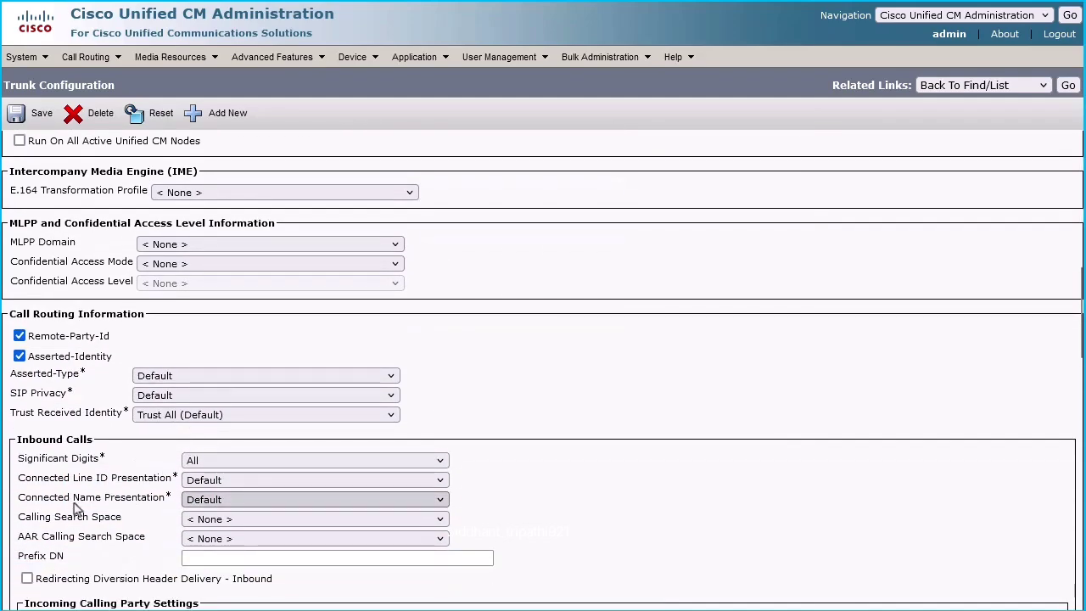
pyautogui.click(382, 519)
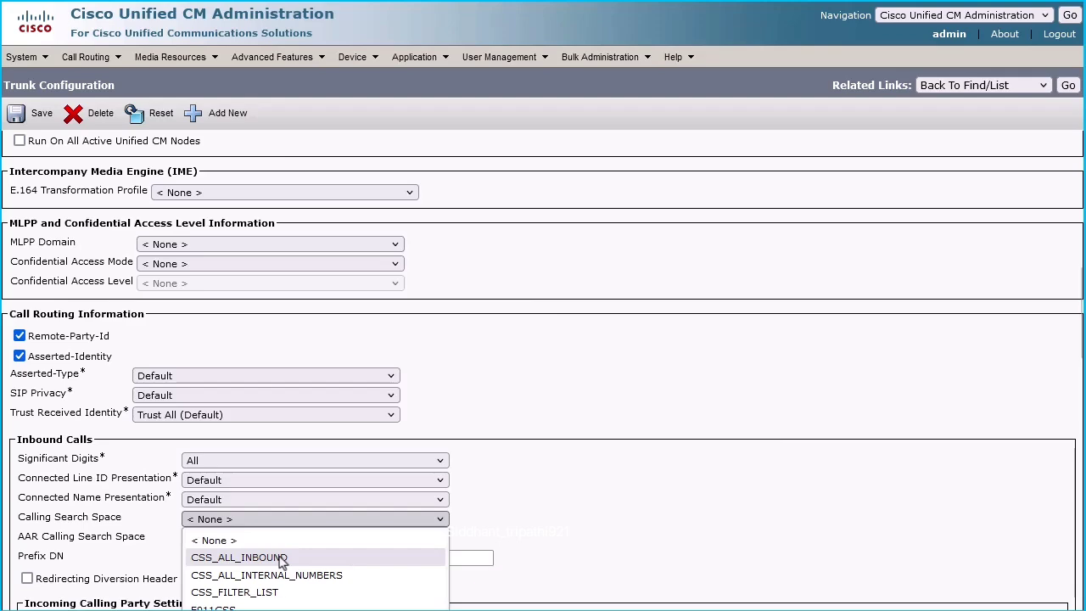
pyautogui.click(552, 529)
pyautogui.scroll(-1, 586, 492)
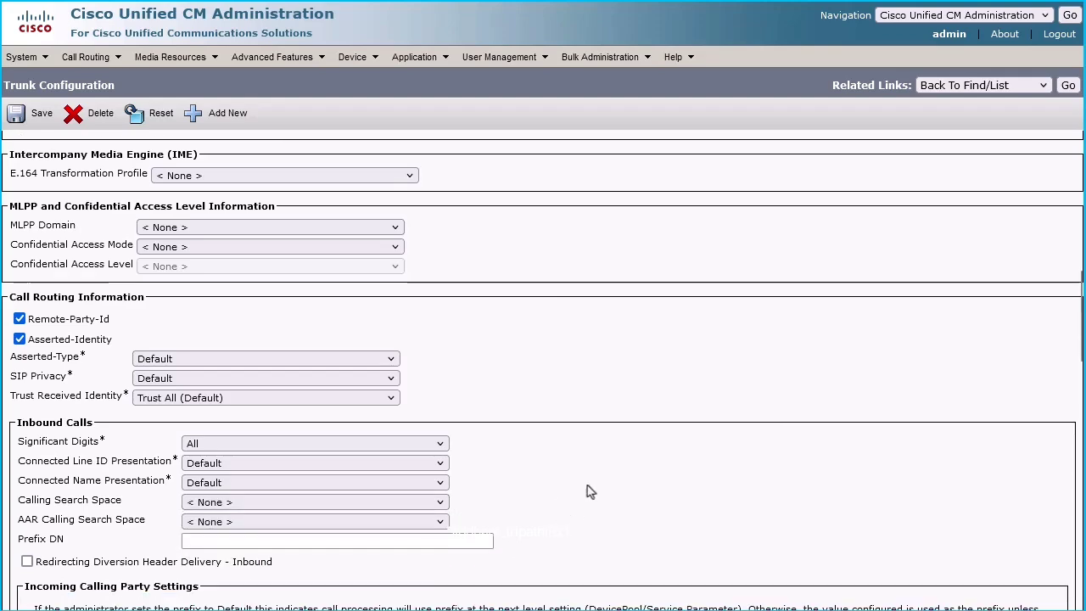
pyautogui.click(276, 453)
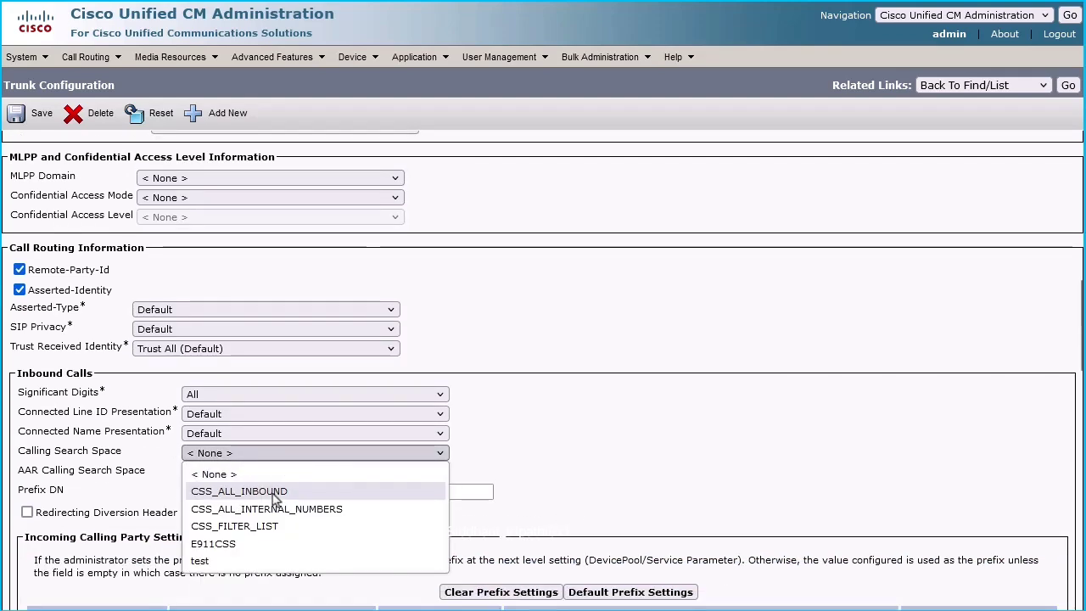
pyautogui.click(274, 492)
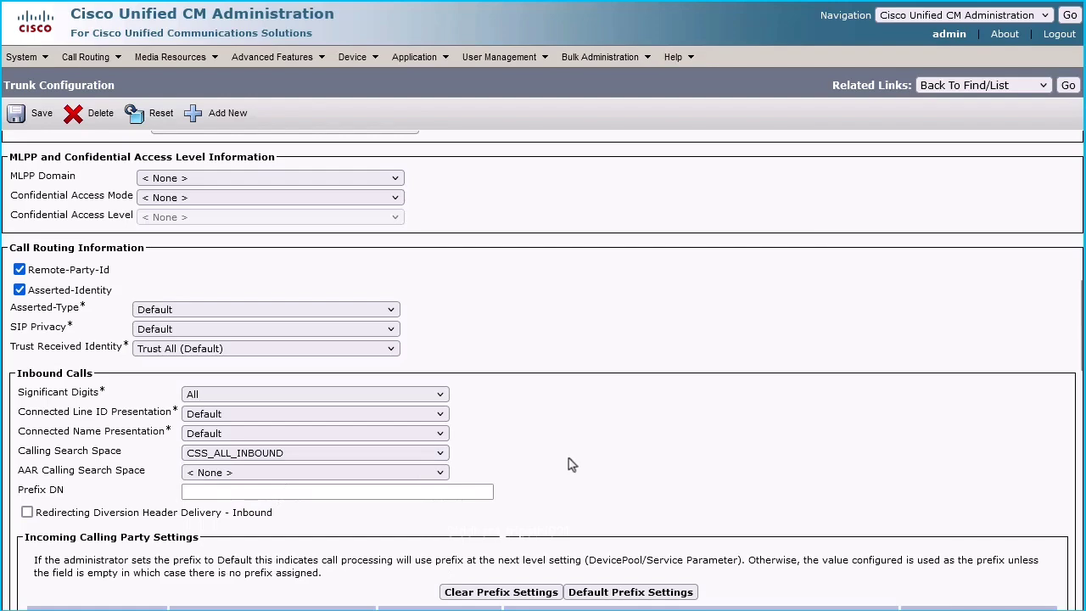
pyautogui.click(38, 119)
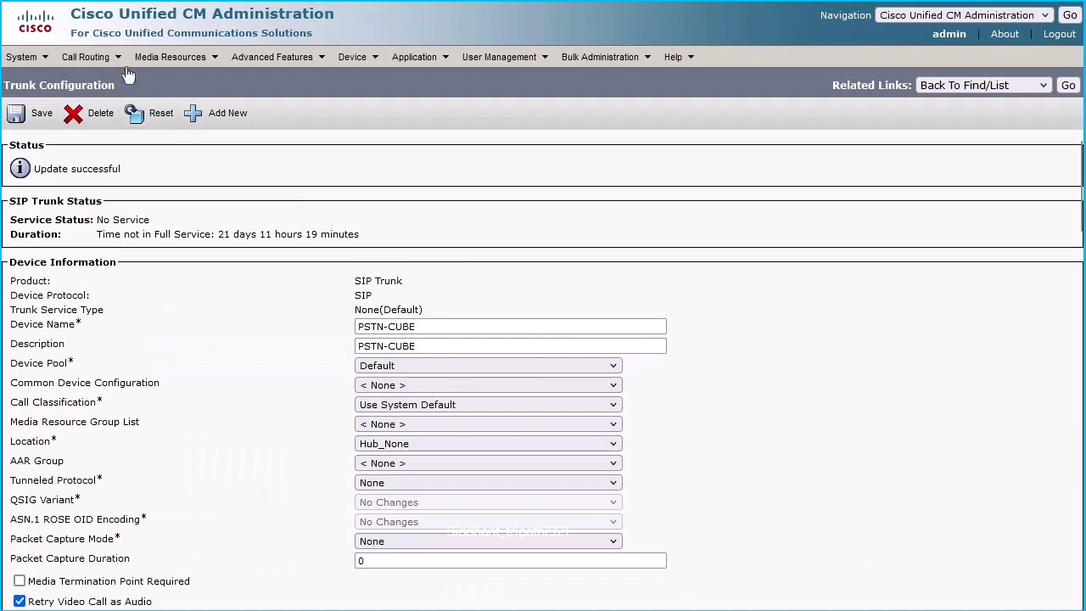
# Start a new translation pattern matching the unwanted caller's phone number and assign it to partition PT_FILTER_LIST.
pyautogui.moveTo(96, 63)
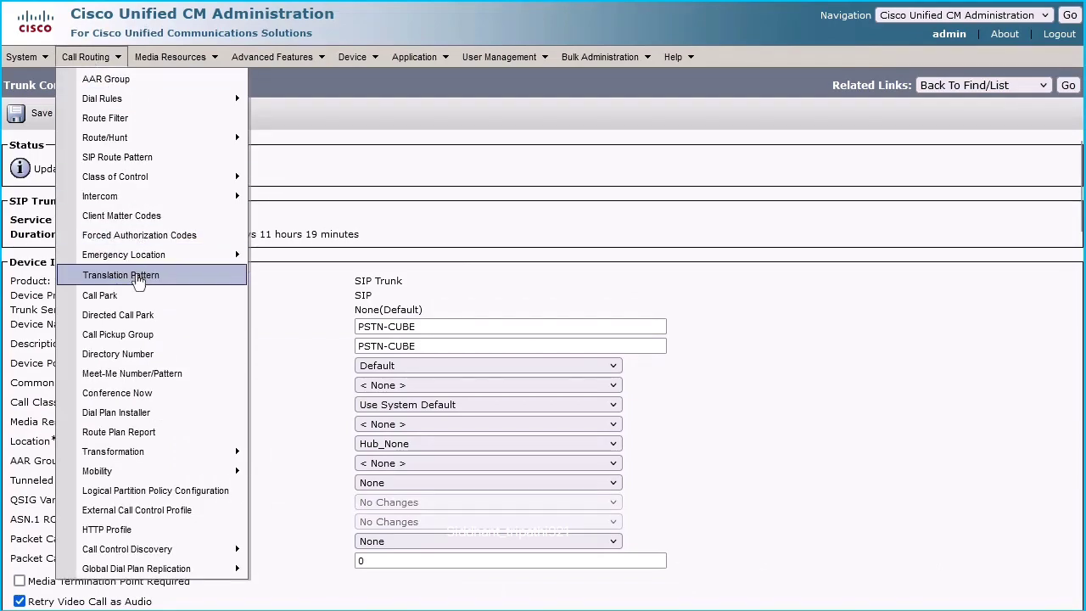
pyautogui.click(138, 276)
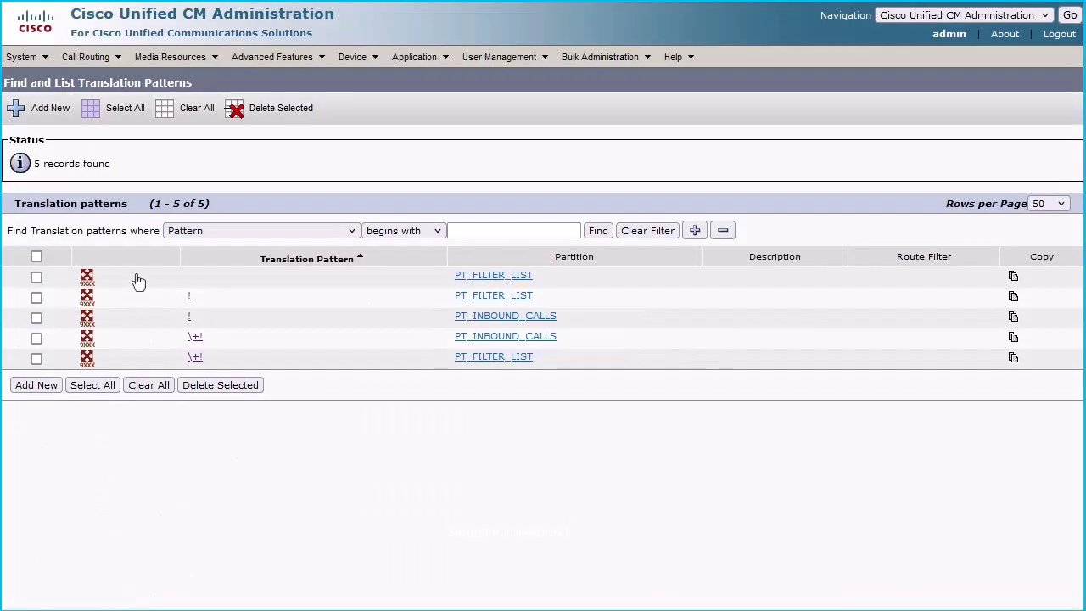
pyautogui.click(29, 386)
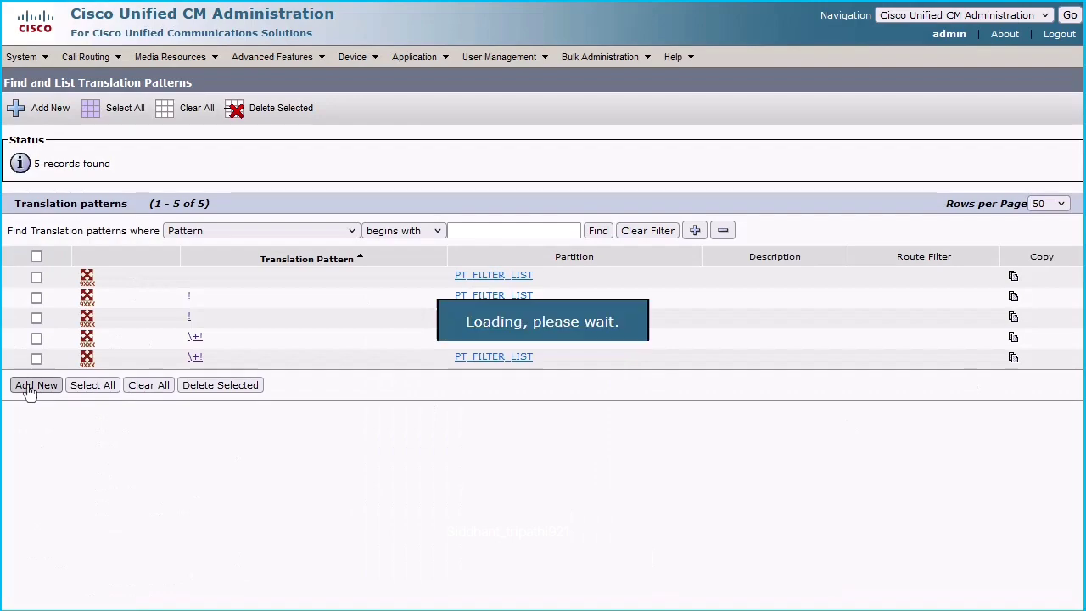
pyautogui.write('1234567890')
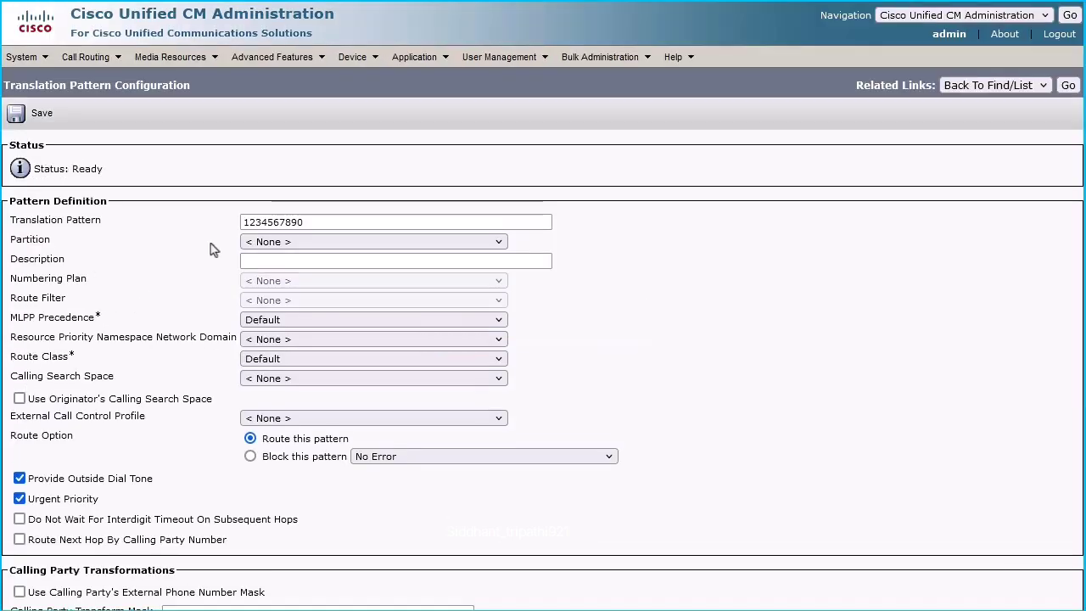
pyautogui.click(301, 242)
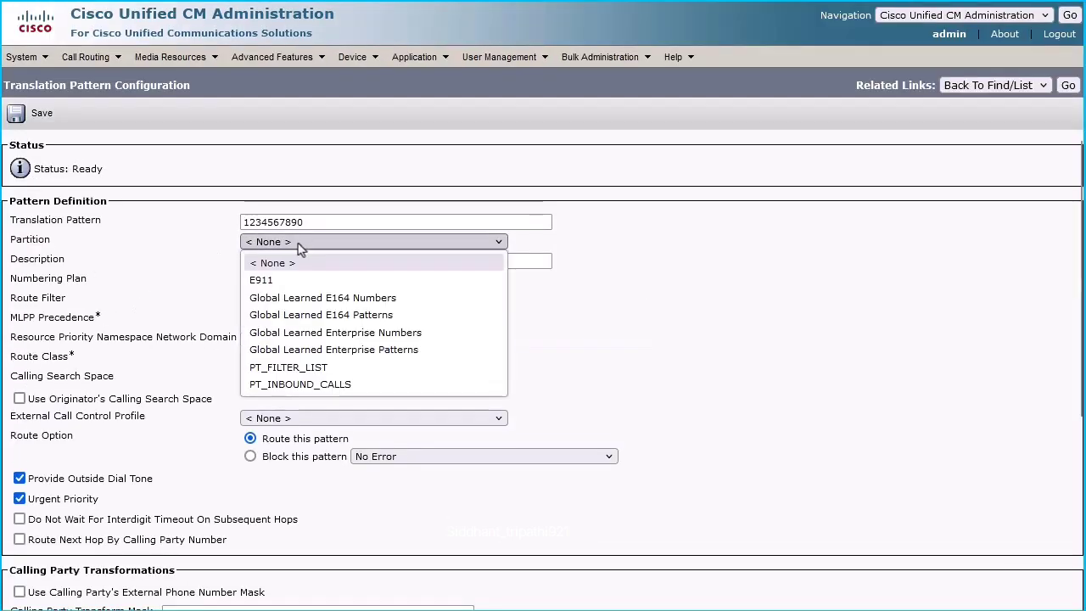
pyautogui.click(300, 368)
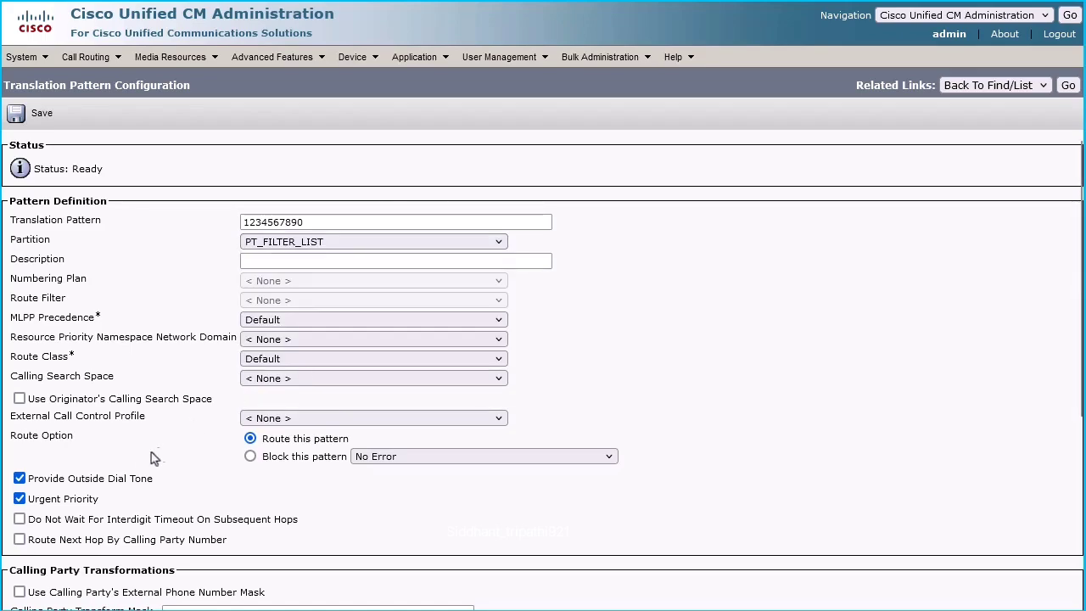
# Set the new translation pattern's route option to block with reason Call Rejected, and save it.
pyautogui.click(251, 458)
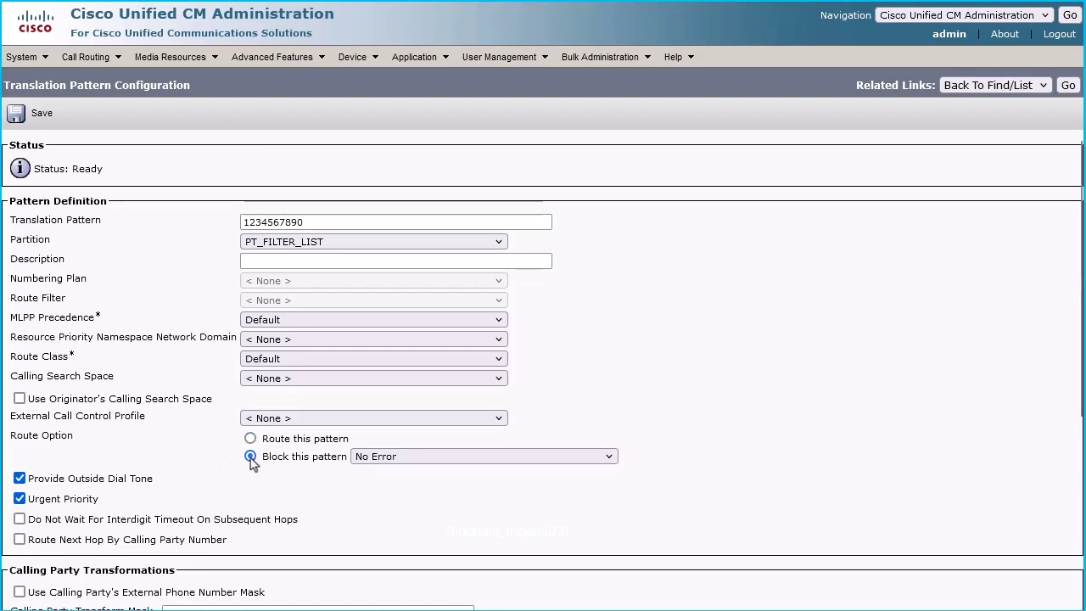
pyautogui.click(397, 464)
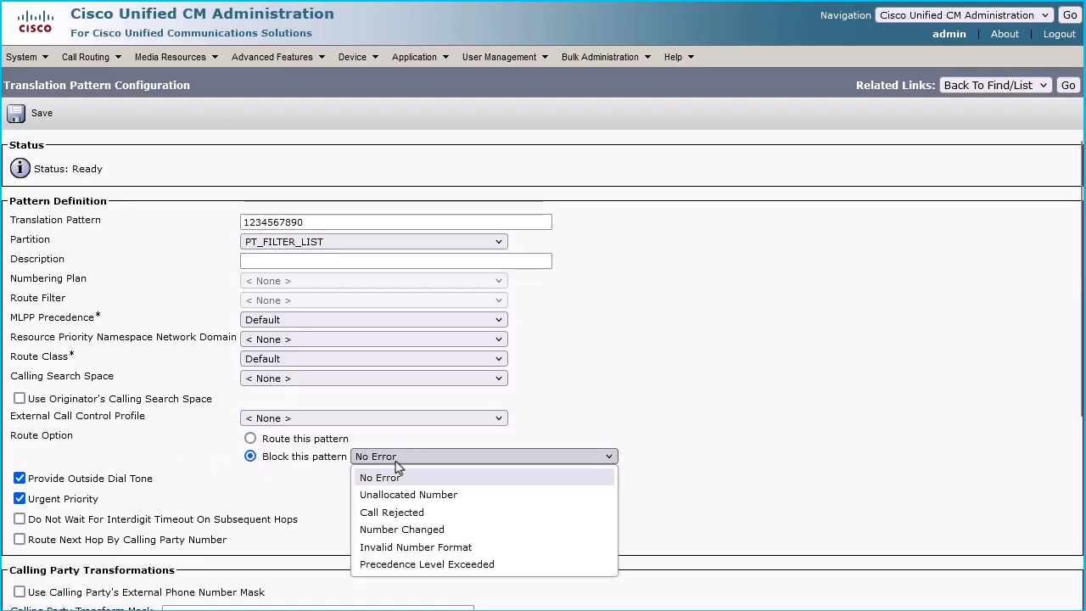
pyautogui.click(400, 513)
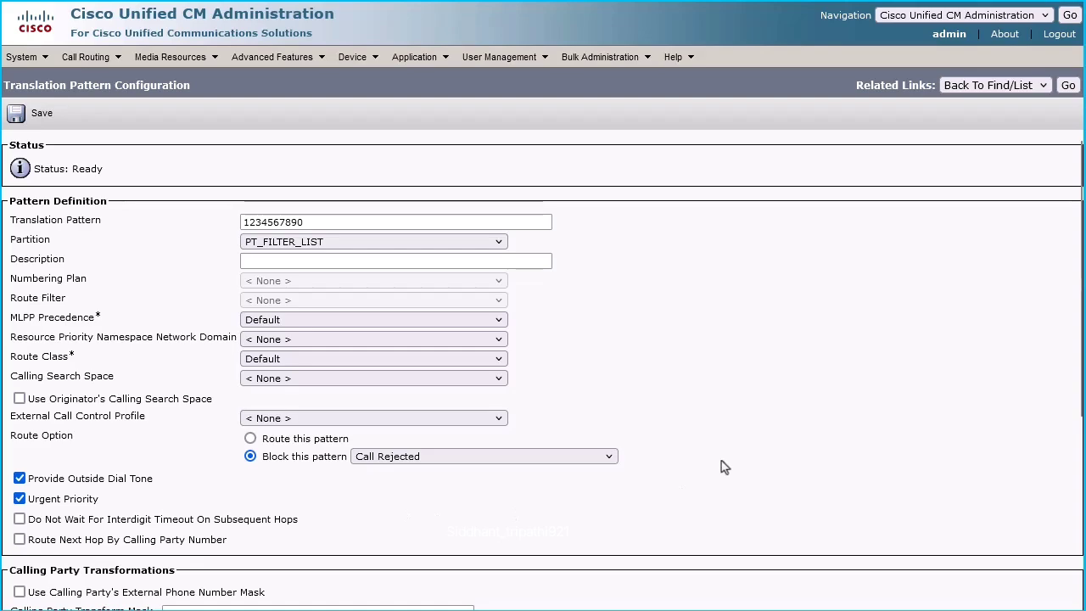
pyautogui.click(38, 115)
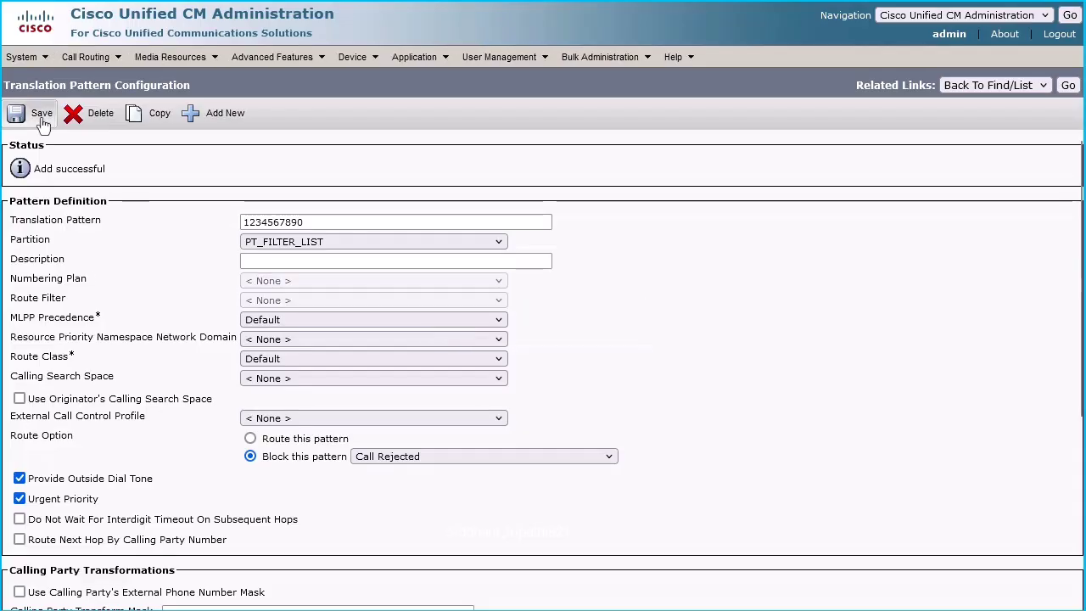
# Copy the blocking translation pattern, prefix the copied phone number with \+, and save the copy.
pyautogui.click(137, 124)
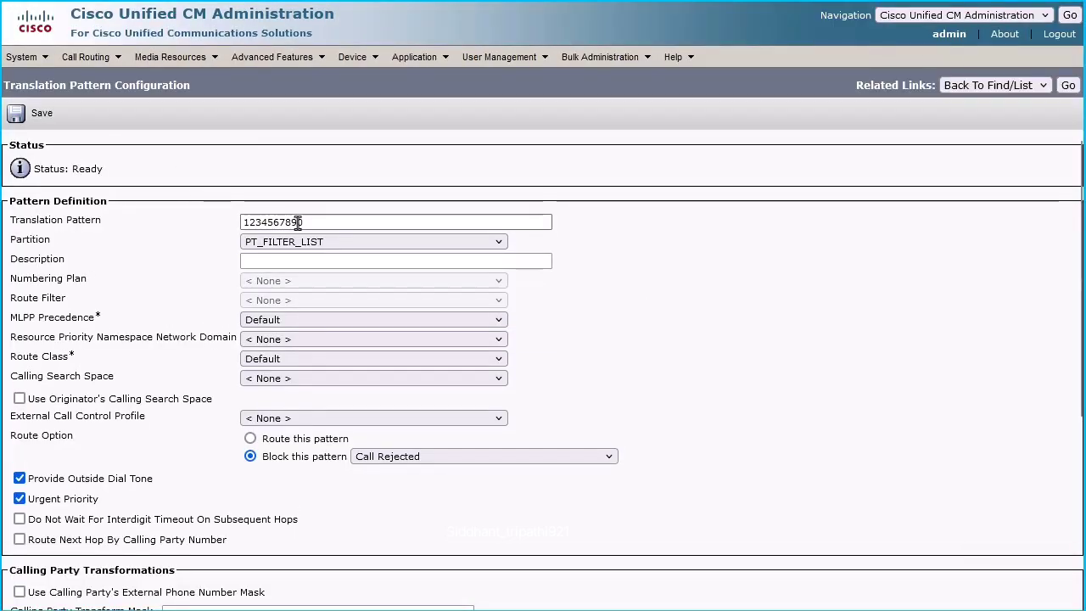
pyautogui.click(244, 222)
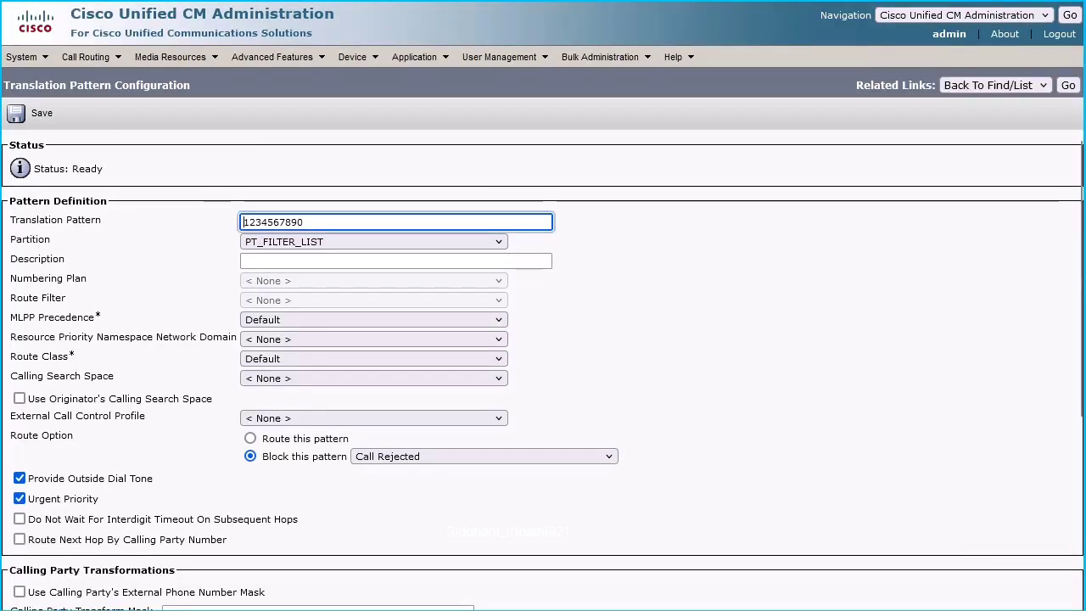
pyautogui.write('\\+')
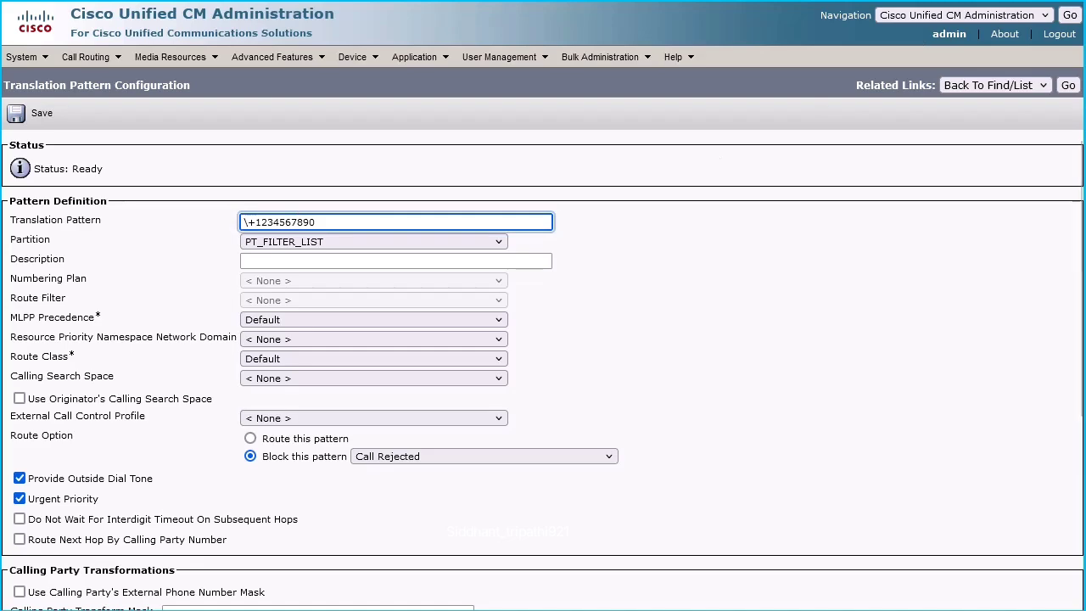
pyautogui.click(136, 225)
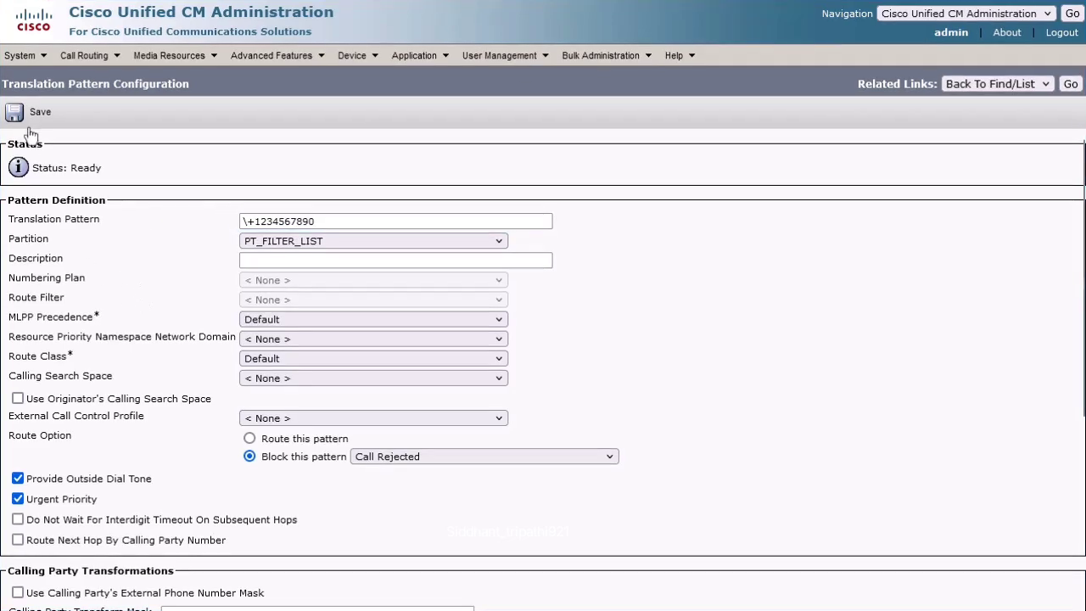
pyautogui.click(31, 117)
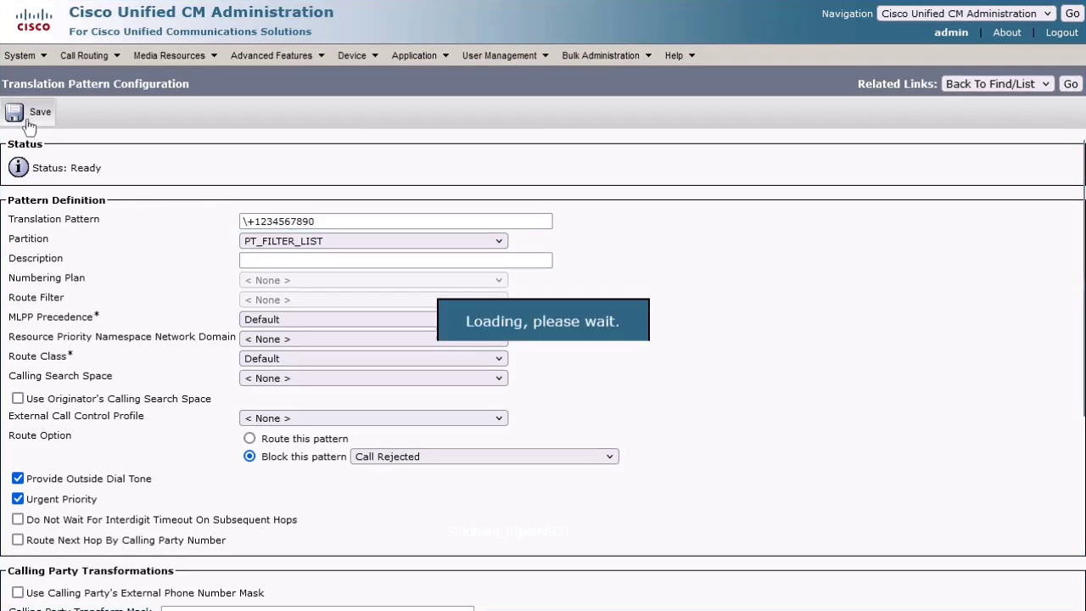